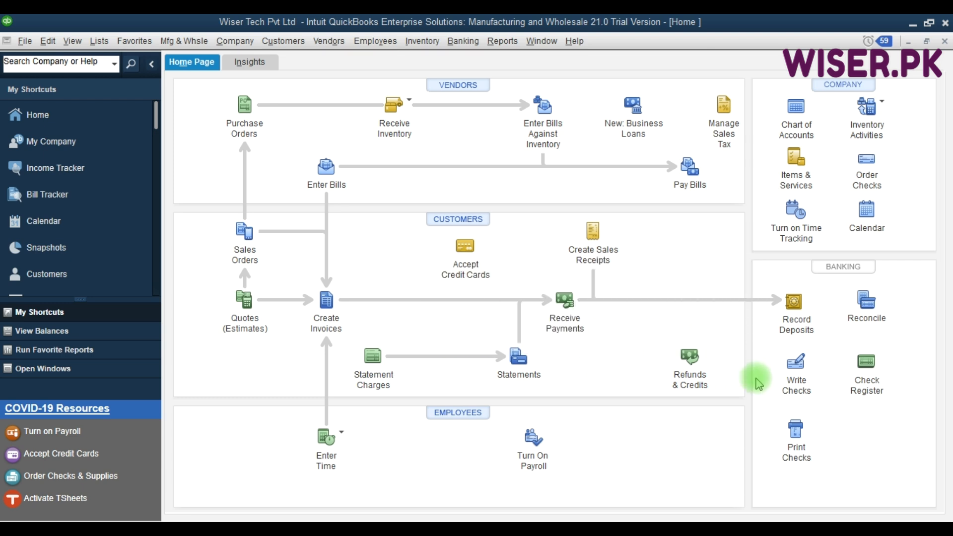
Step: Start a check payable to the vendor Alfa Insurance Pvt. Ltd and continue writing it despite the vendor's unpaid bill
{"action": "left_click", "coordinate": [790, 381]}
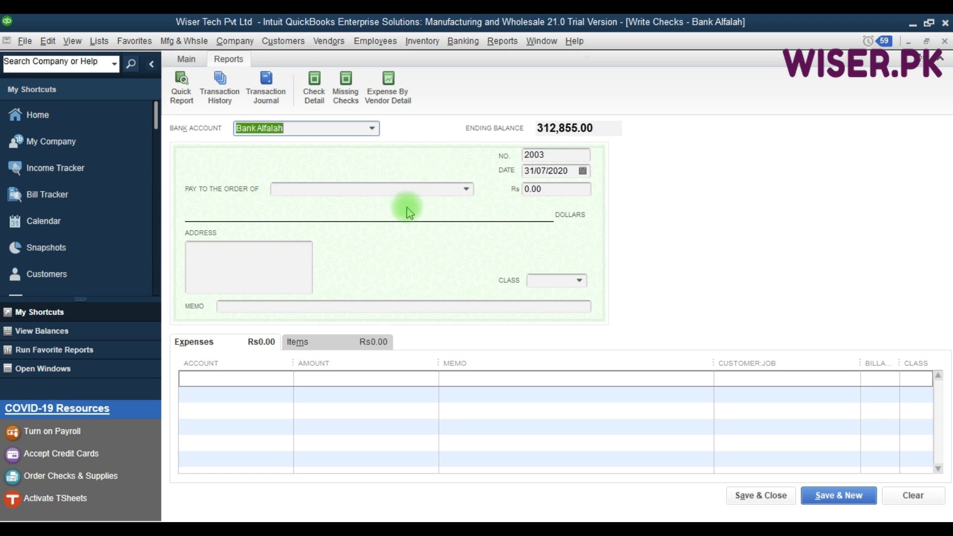
{"action": "left_click", "coordinate": [325, 192]}
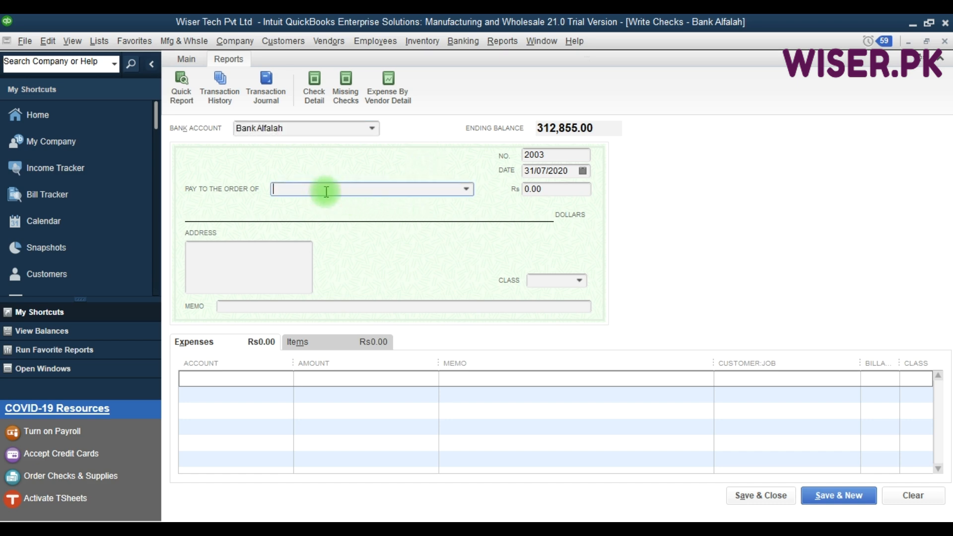
{"action": "type", "text": "Alfa Insurance Pvt. Ltd"}
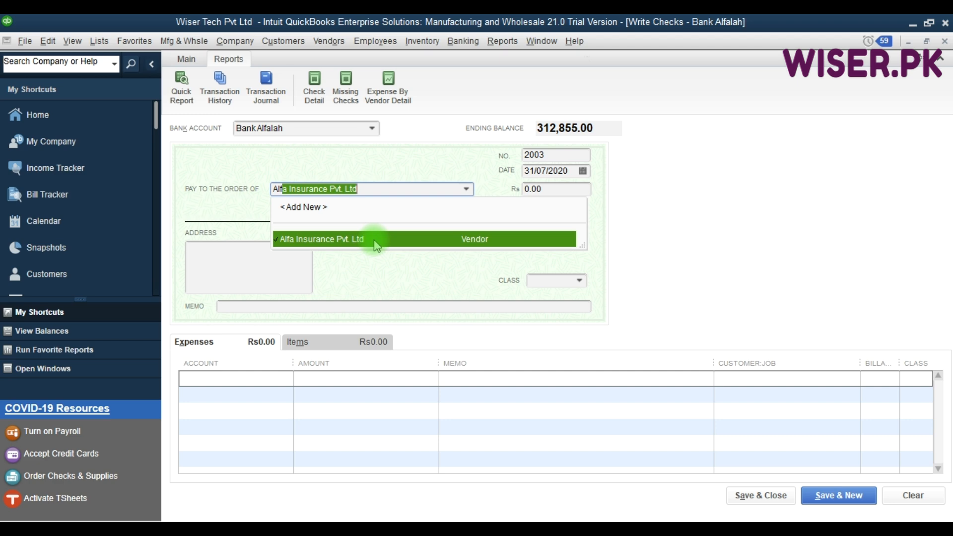
{"action": "left_click", "coordinate": [373, 240]}
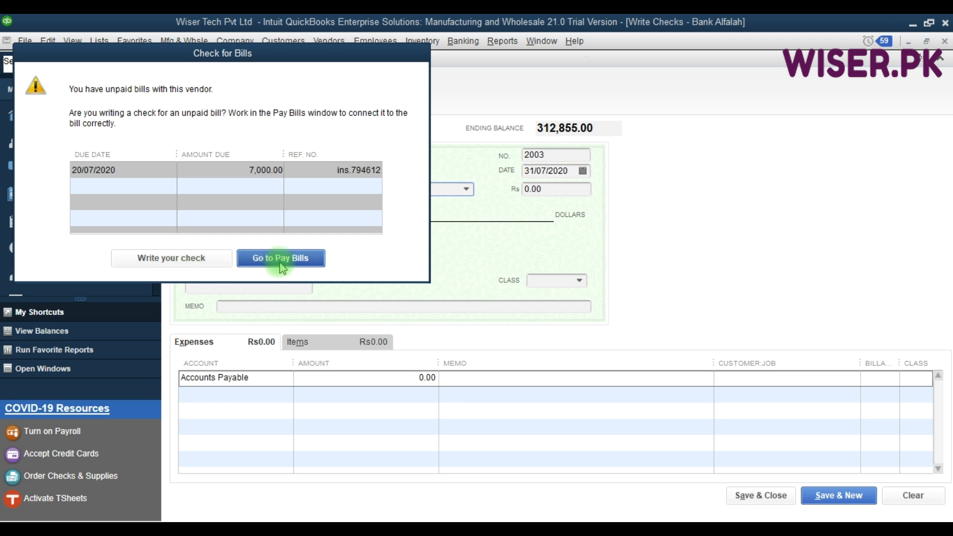
{"action": "left_click", "coordinate": [188, 258]}
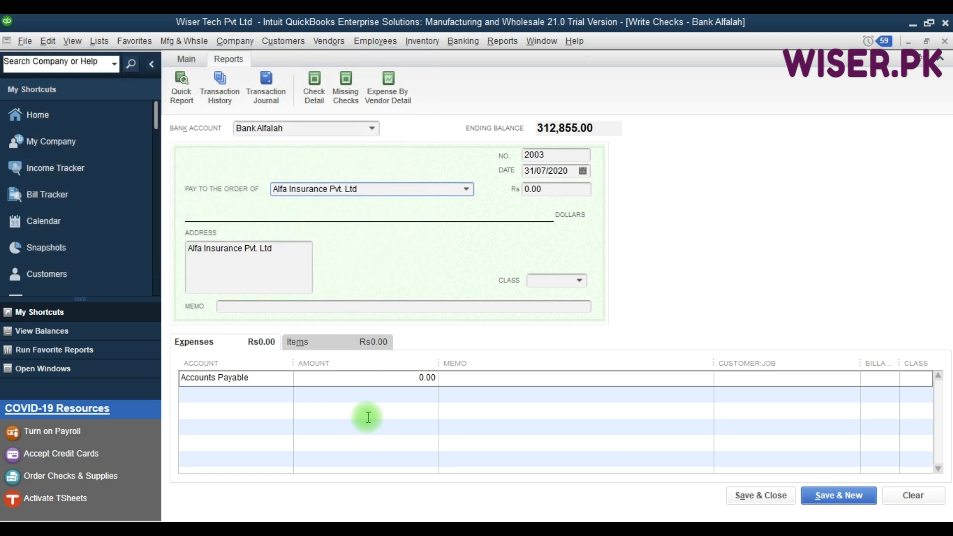
Step: Assign Alfa Insurance Pvt. Ltd to the Accounts Payable expense line and discard the check without recording it
{"action": "left_click", "coordinate": [273, 384]}
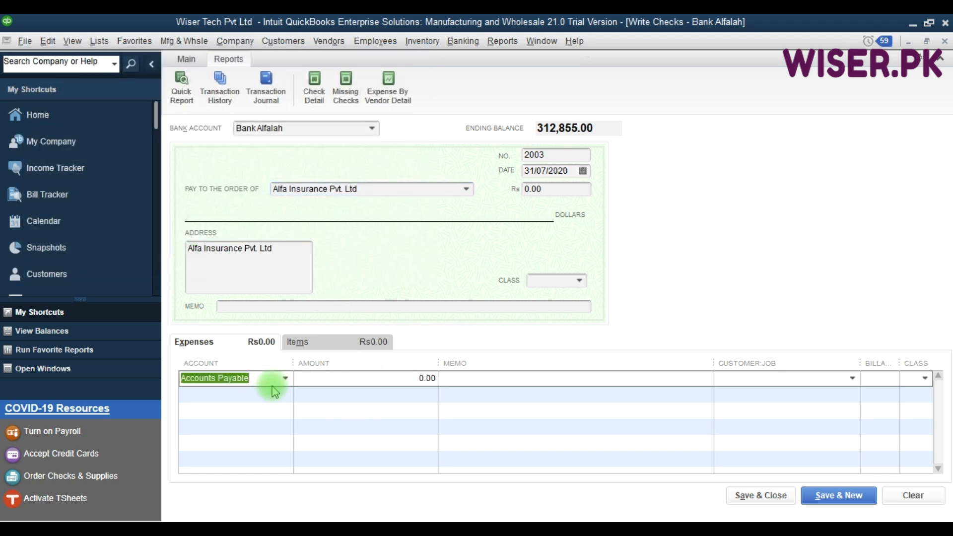
{"action": "left_click", "coordinate": [364, 379]}
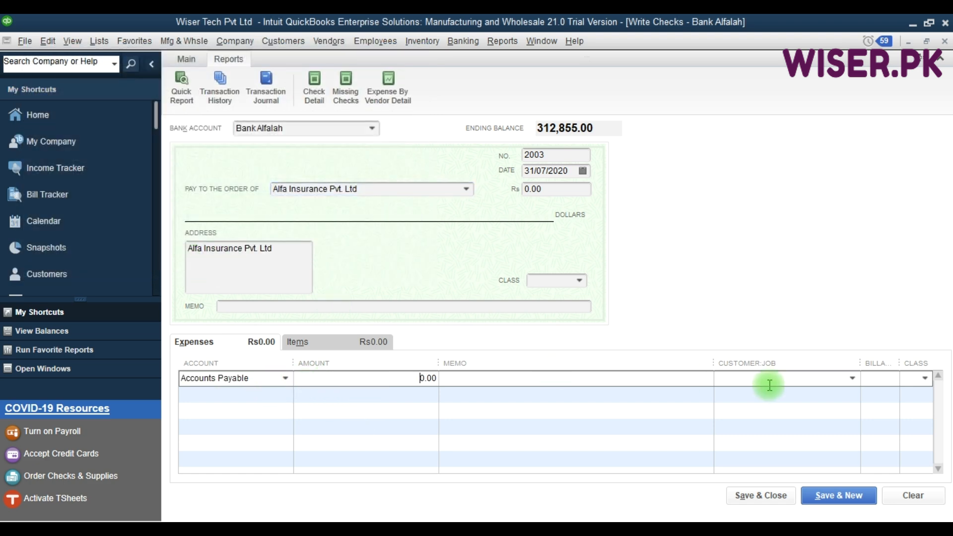
{"action": "left_click", "coordinate": [811, 375]}
{"action": "type", "text": "Alfa Insurance Pvt. Ltd"}
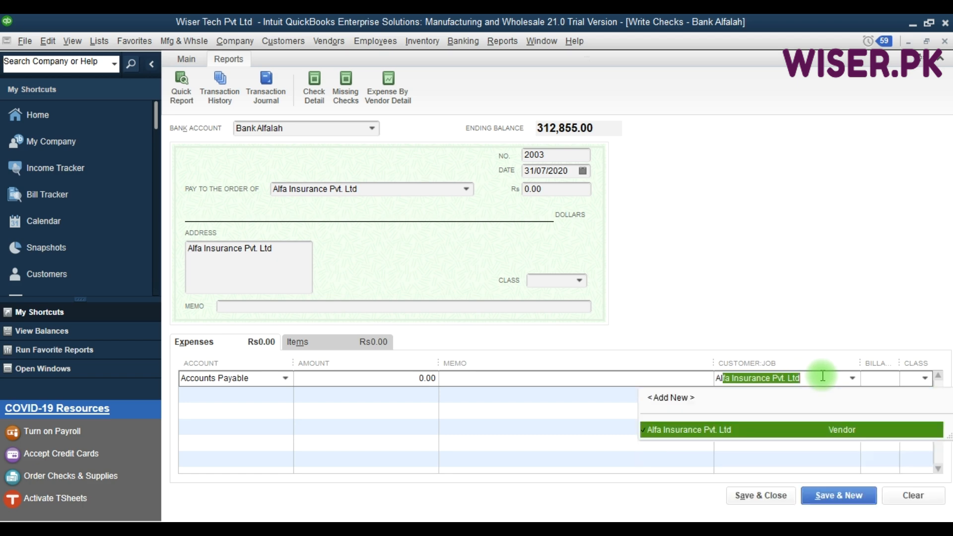
{"action": "left_click", "coordinate": [692, 430]}
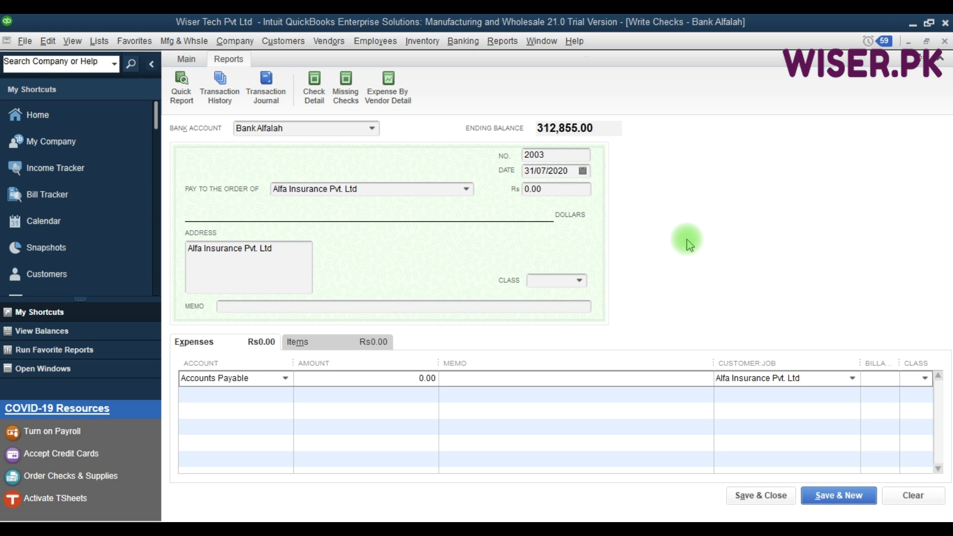
{"action": "key", "text": "Escape"}
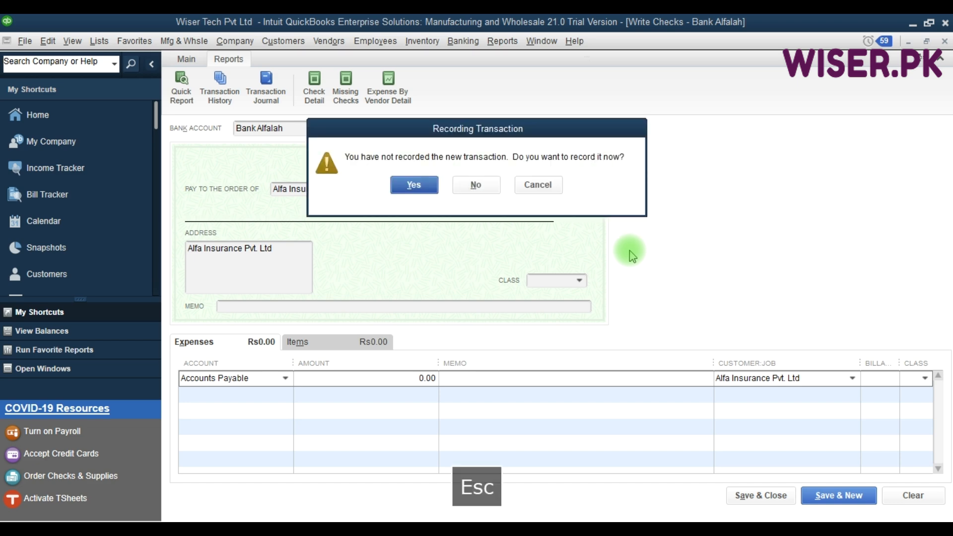
{"action": "left_click", "coordinate": [475, 185]}
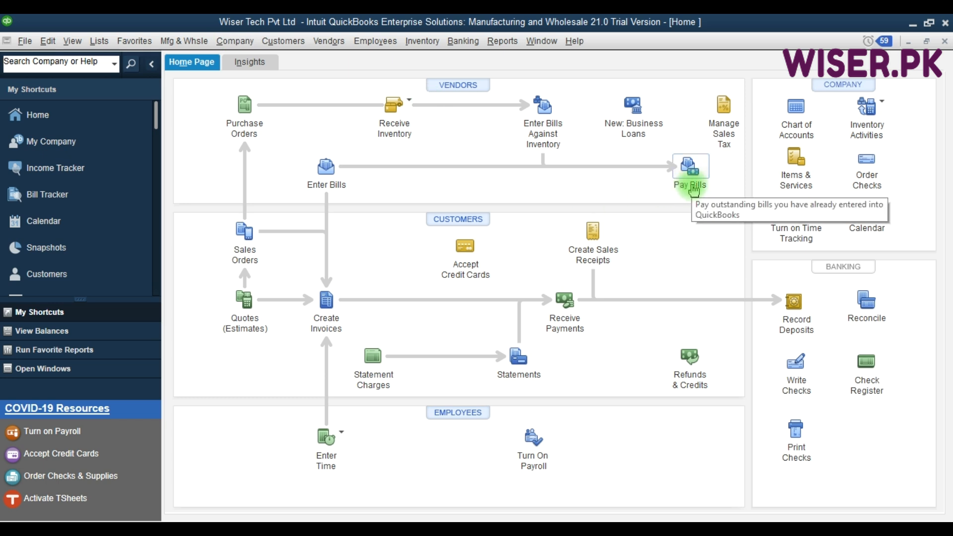
Step: Open the Pay Bills window and show all bills regardless of due date
{"action": "left_click", "coordinate": [691, 171]}
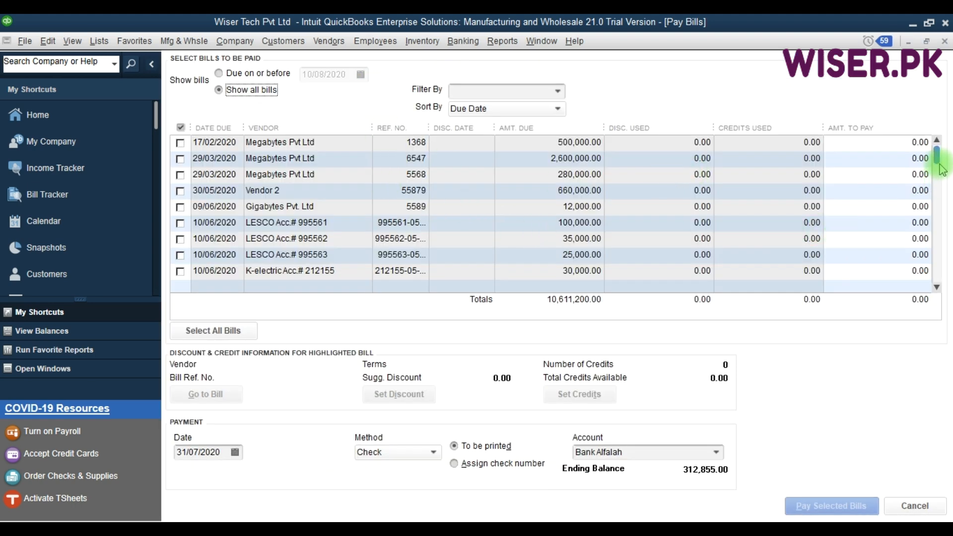
{"action": "mouse_move", "coordinate": [935, 153]}
{"action": "left_mouse_down"}
{"action": "mouse_move", "coordinate": [943, 263]}
{"action": "mouse_move", "coordinate": [940, 159]}
{"action": "mouse_move", "coordinate": [941, 168]}
{"action": "left_mouse_up"}
{"action": "left_click", "coordinate": [230, 75]}
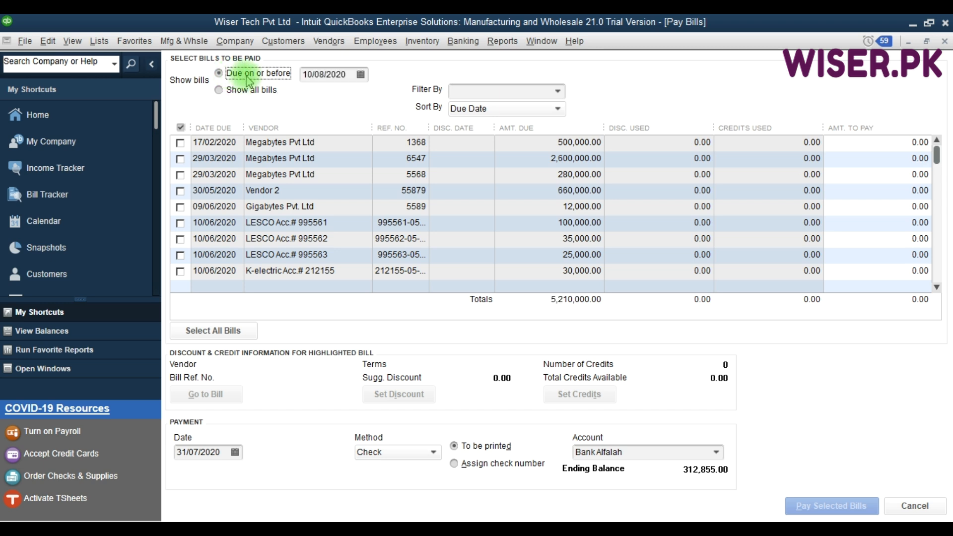
{"action": "left_click", "coordinate": [245, 90]}
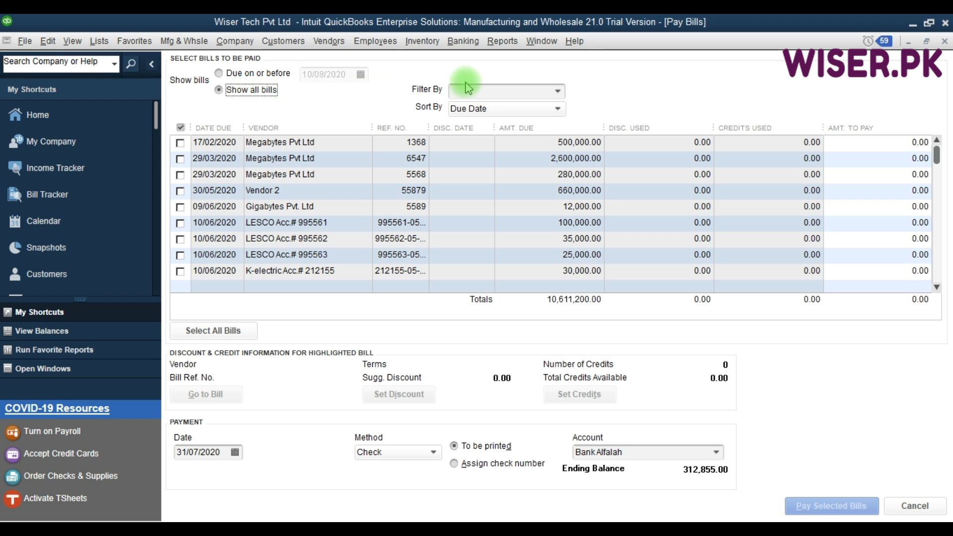
Step: Set the vendor filter of the bills to be paid to All vendors
{"action": "left_click", "coordinate": [551, 90]}
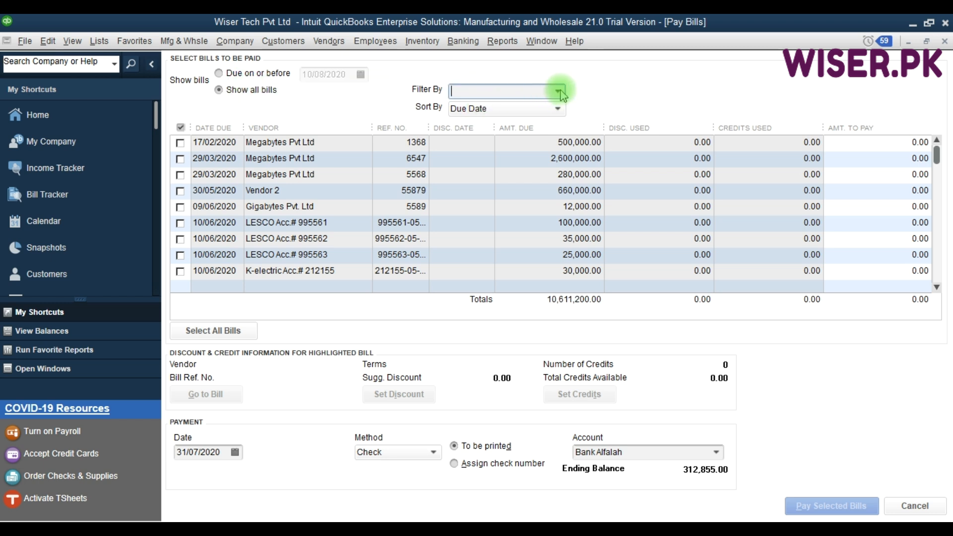
{"action": "left_click", "coordinate": [559, 91]}
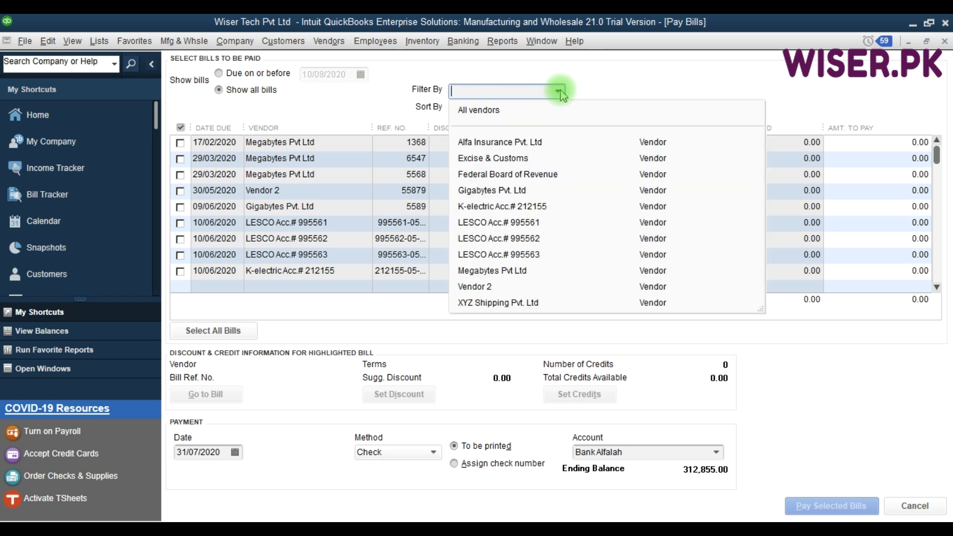
{"action": "left_click", "coordinate": [490, 120]}
{"action": "left_click", "coordinate": [472, 185]}
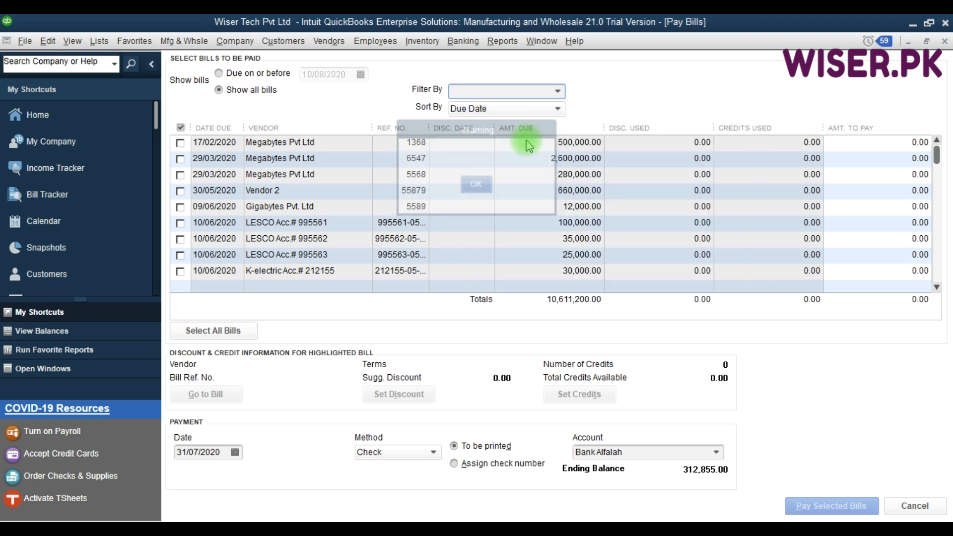
{"action": "left_click", "coordinate": [556, 92]}
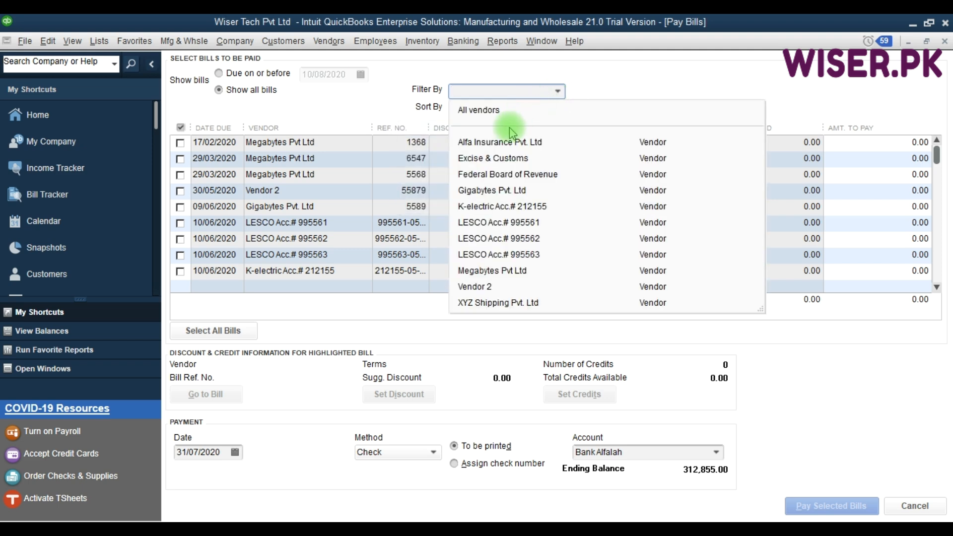
{"action": "left_click", "coordinate": [484, 109]}
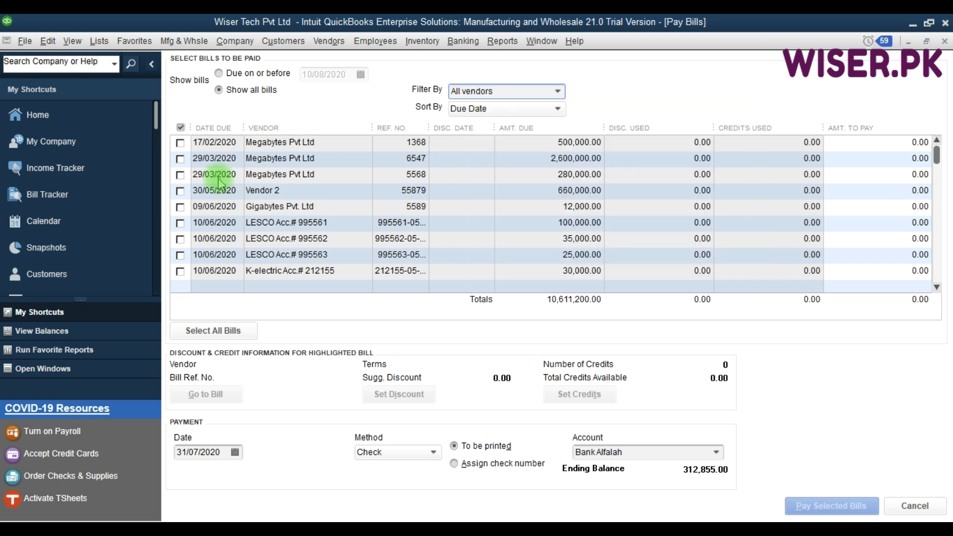
Step: Mark the 660,000.00 Vendor 2 bill and the 280,000.00 Megabytes Pvt Ltd bill for payment
{"action": "left_click", "coordinate": [181, 192]}
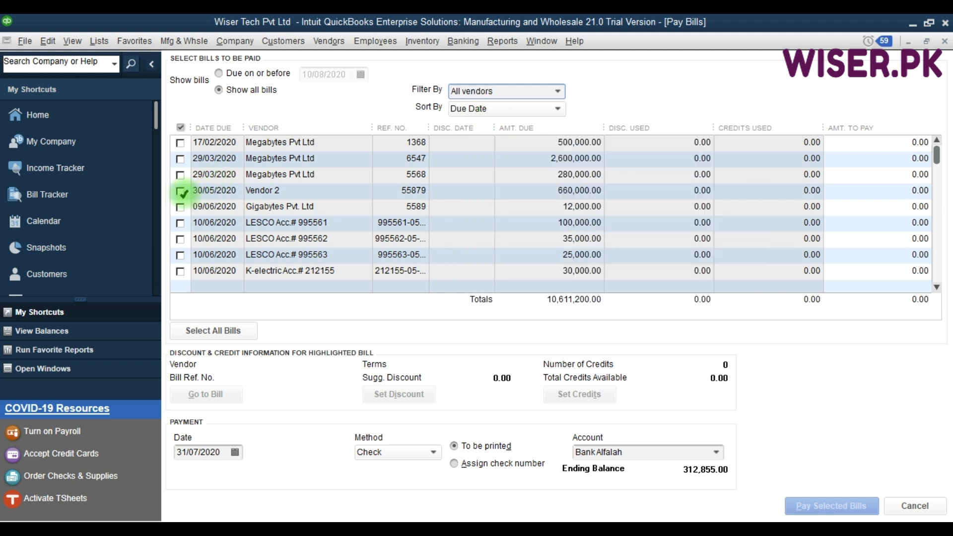
{"action": "left_click", "coordinate": [180, 174]}
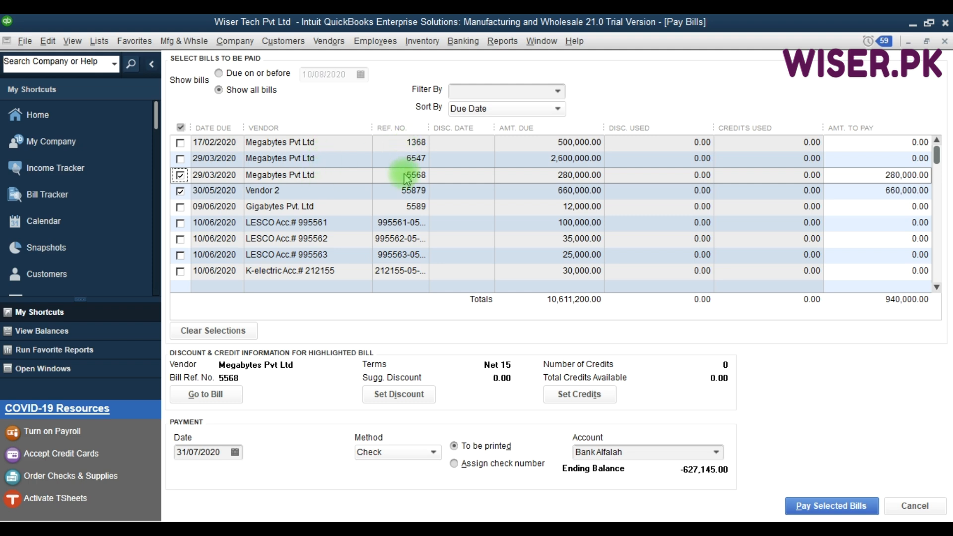
{"action": "left_click", "coordinate": [557, 92]}
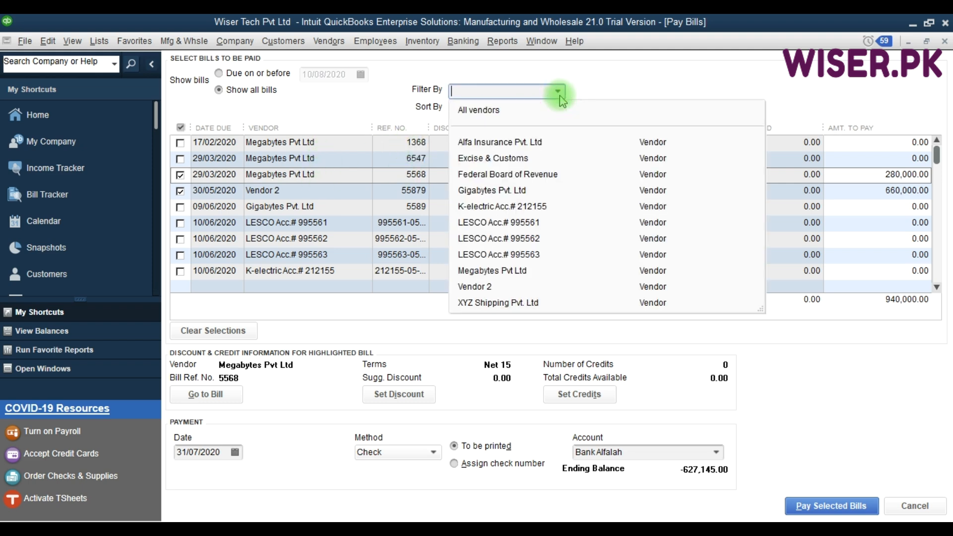
{"action": "left_click", "coordinate": [180, 177]}
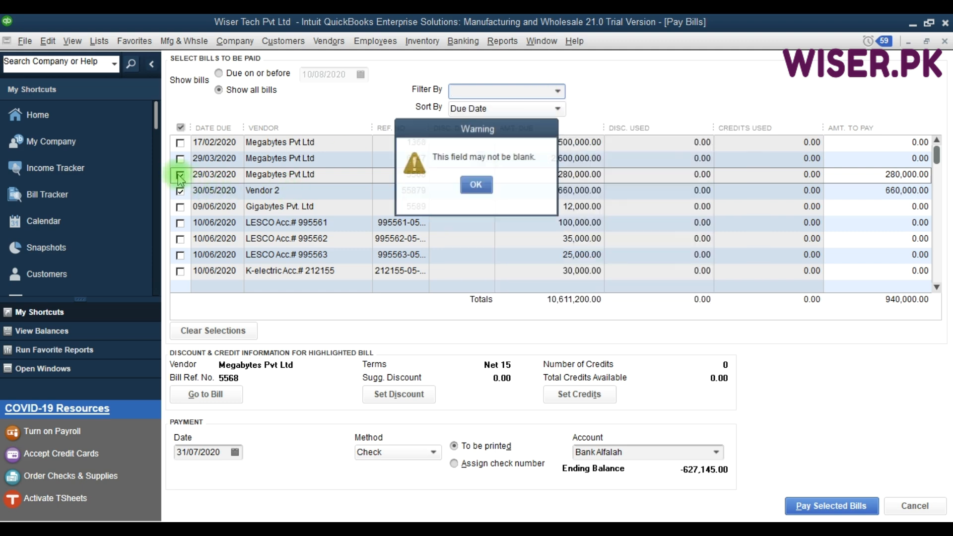
{"action": "left_click", "coordinate": [476, 185]}
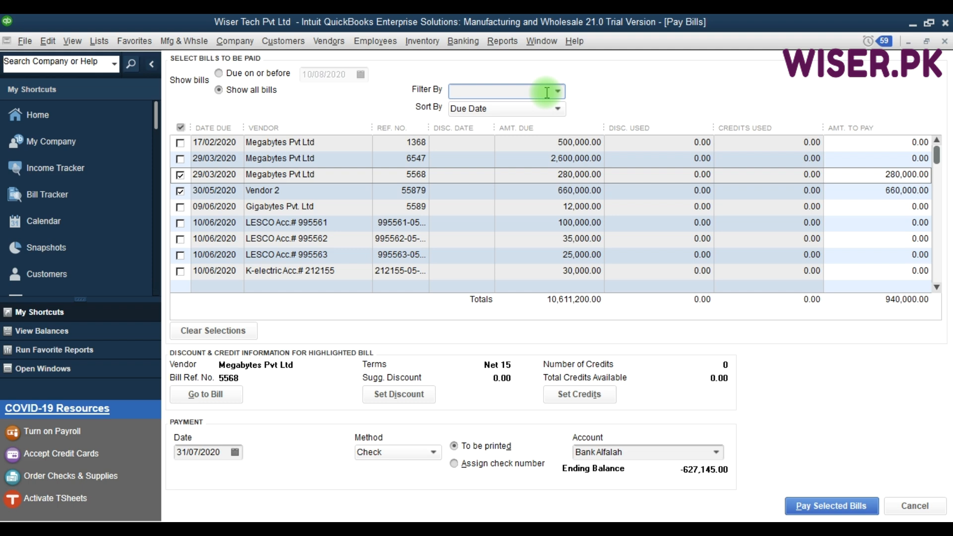
Step: Filter the bills to the vendor Gigabytes Pvt. Ltd and accept clearing the current bill selections
{"action": "type", "text": "gia"}
{"action": "type", "text": "abytes Pvt. Ltd"}
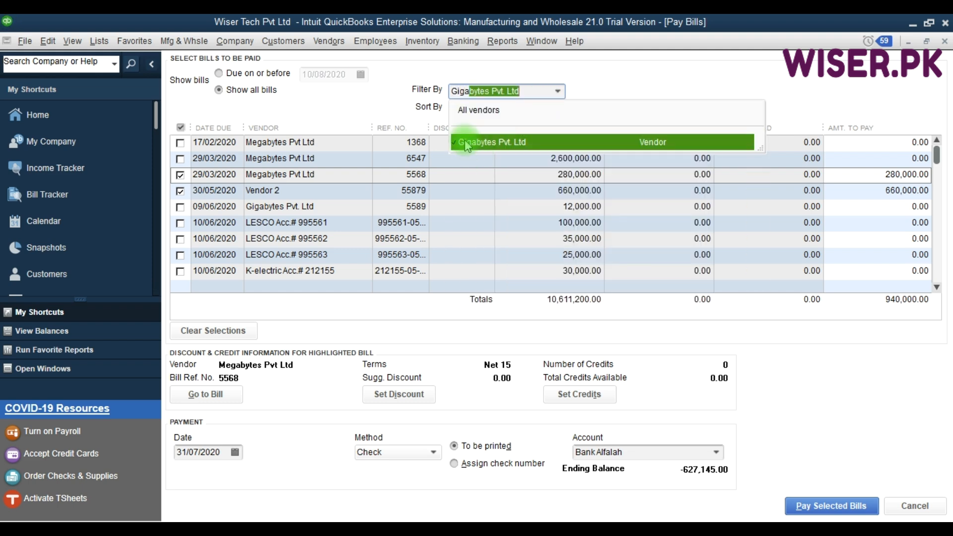
{"action": "left_click", "coordinate": [466, 142]}
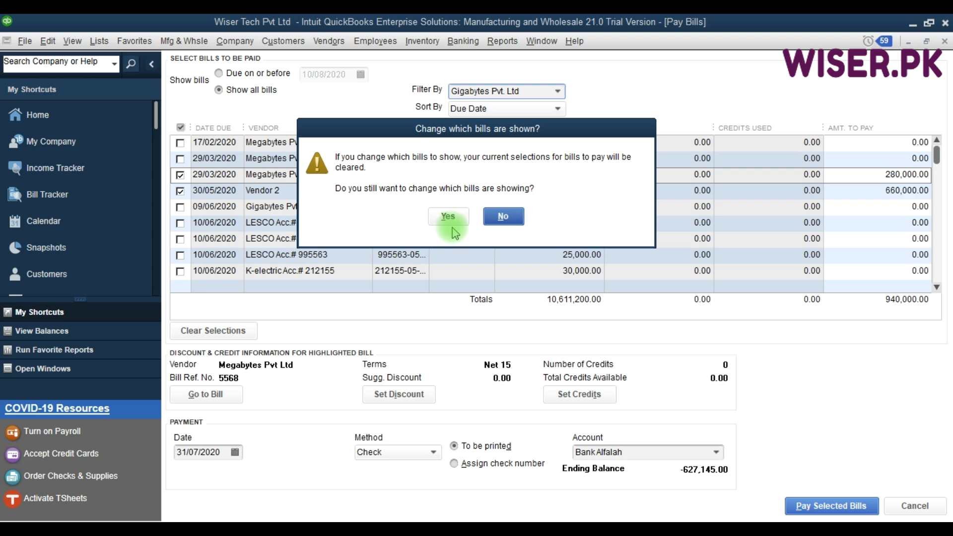
{"action": "left_click", "coordinate": [454, 223]}
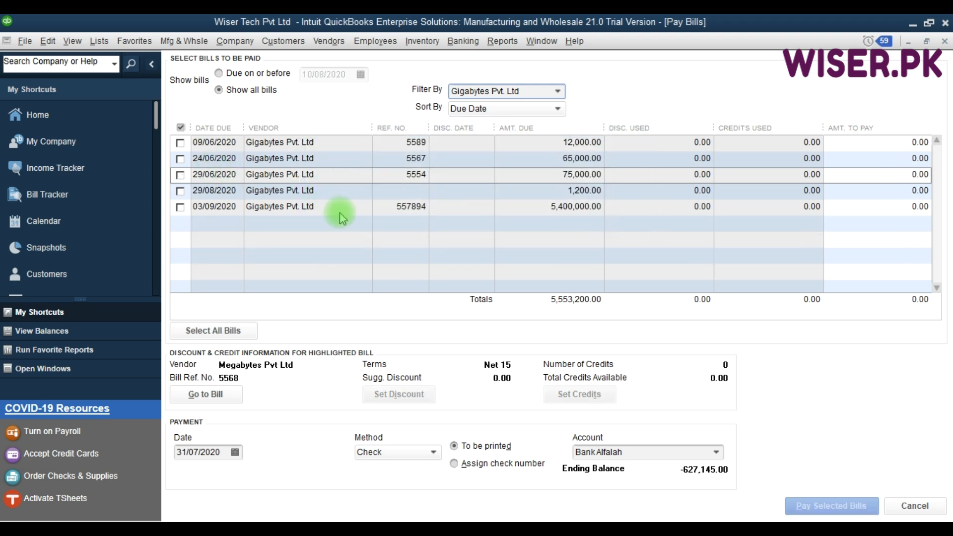
Step: Mark the Gigabytes Pvt. Ltd bill due 09/06/2020 for full payment of 12,000.00 and review its original bill
{"action": "left_click", "coordinate": [181, 143]}
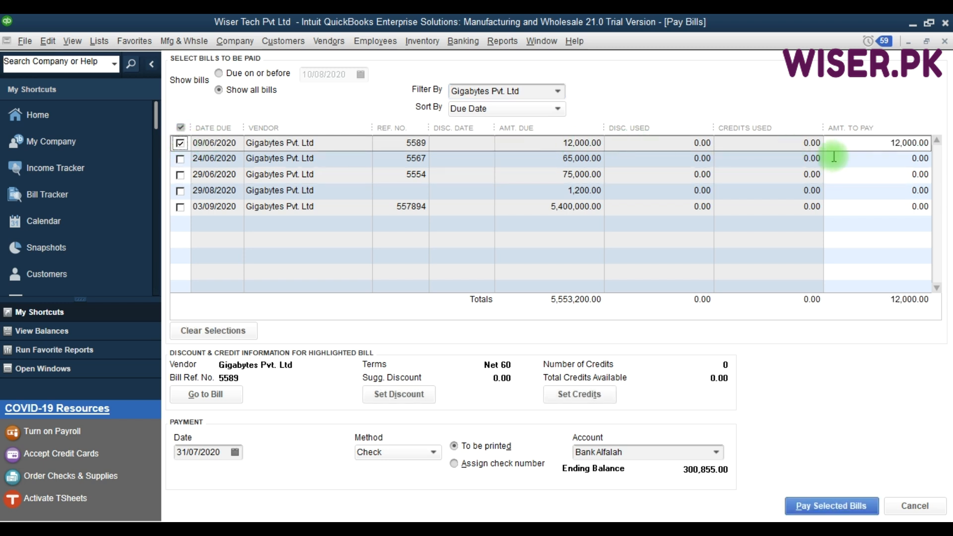
{"action": "left_click", "coordinate": [914, 144]}
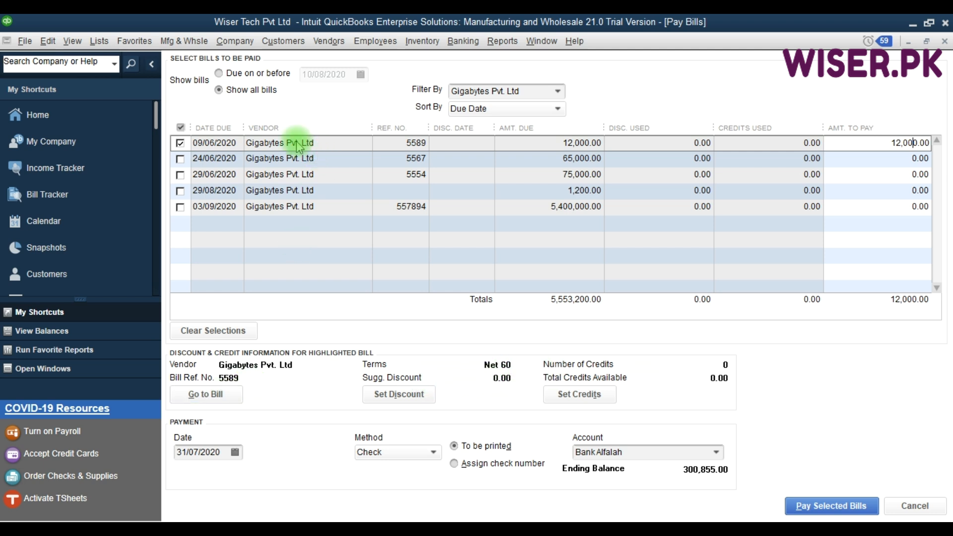
{"action": "left_click", "coordinate": [205, 396]}
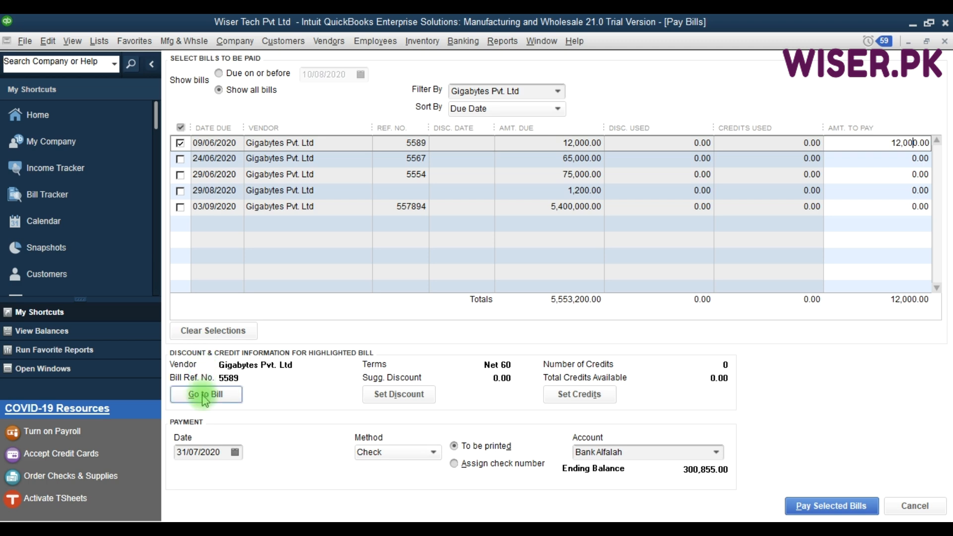
{"action": "left_click", "coordinate": [202, 395]}
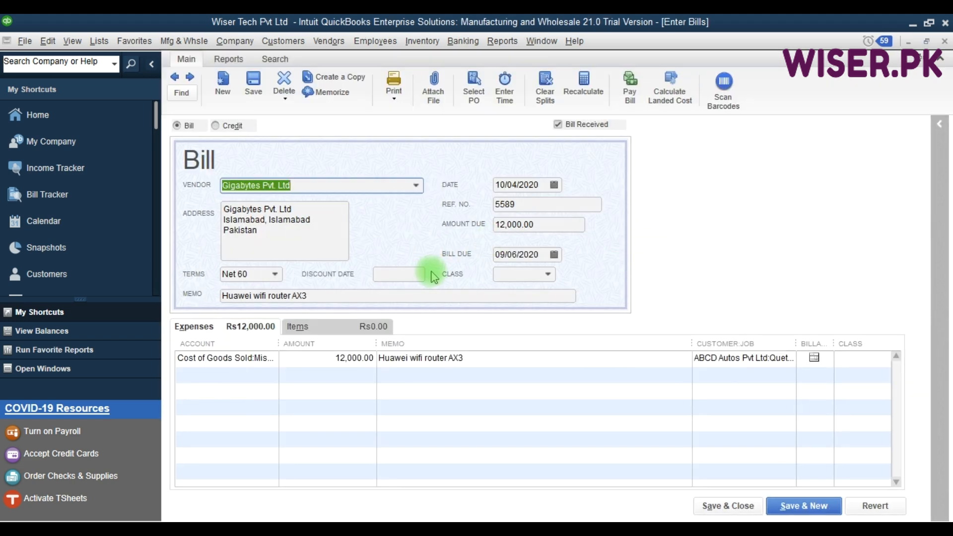
{"action": "key", "text": "Escape"}
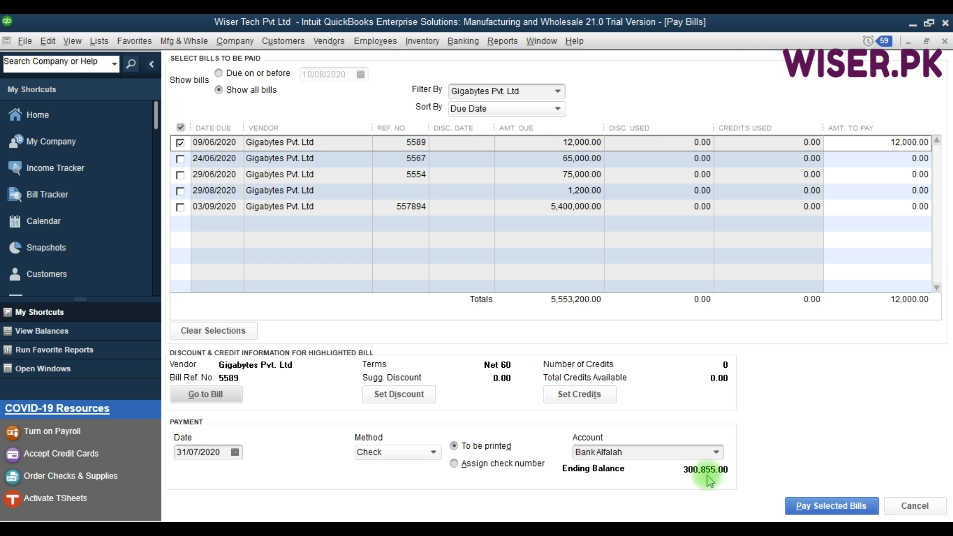
Step: Pay the selected Gigabytes Pvt. Ltd bill from Bank Alfalah with an assigned check number, letting QuickBooks assign the number
{"action": "left_click", "coordinate": [482, 463]}
{"action": "left_click", "coordinate": [819, 506]}
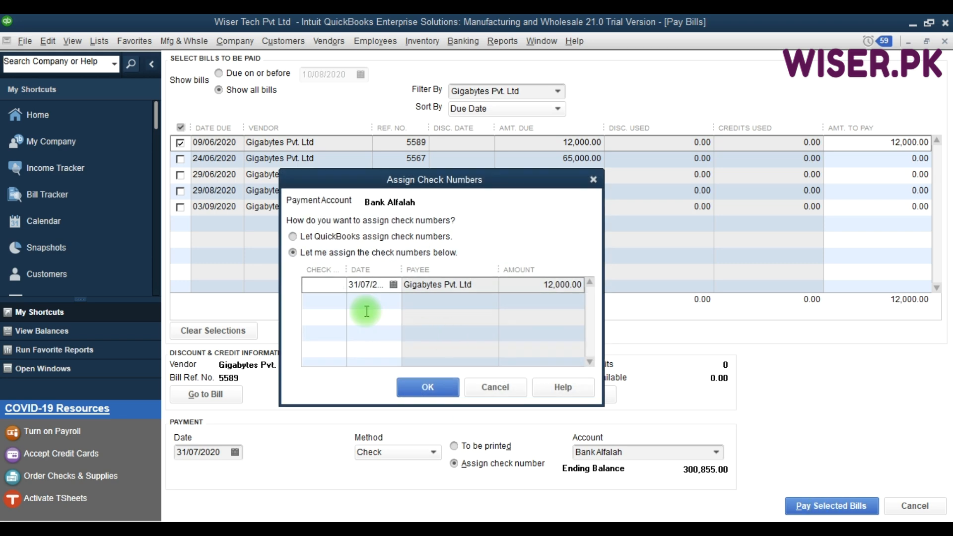
{"action": "left_click", "coordinate": [292, 237]}
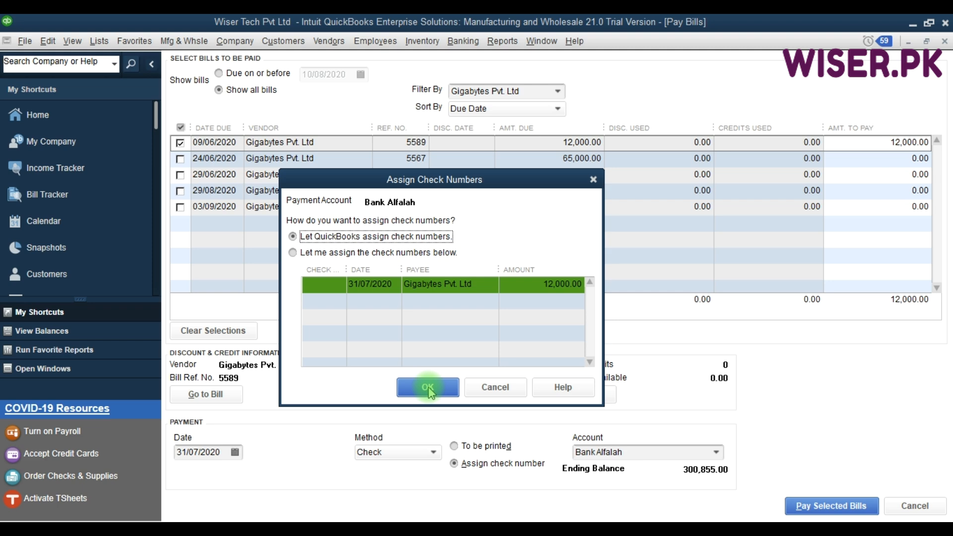
{"action": "left_click", "coordinate": [326, 253]}
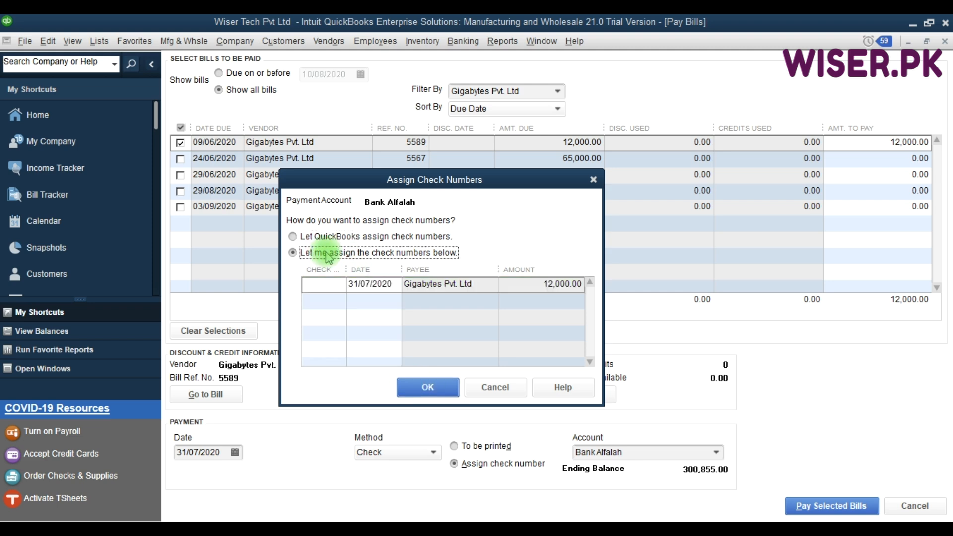
{"action": "left_click", "coordinate": [327, 283]}
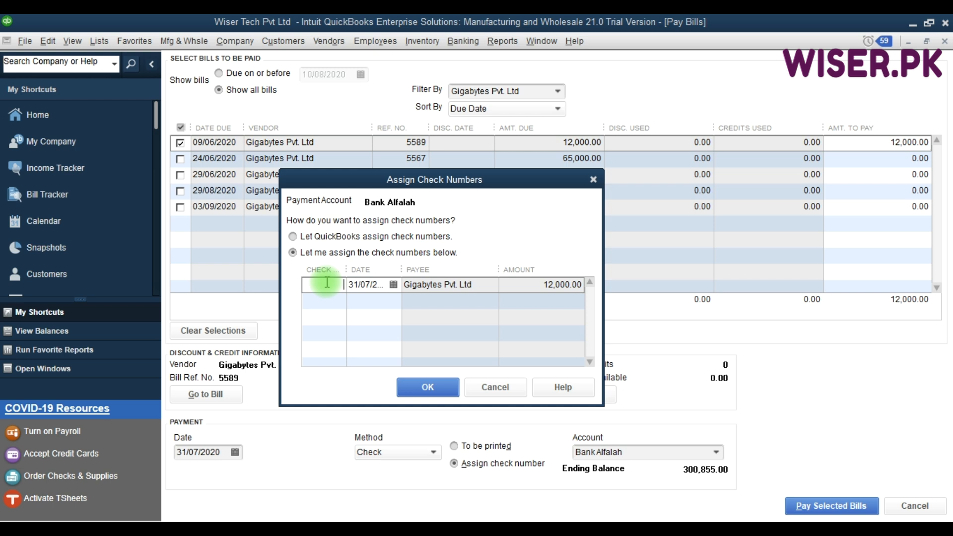
{"action": "left_click", "coordinate": [307, 237]}
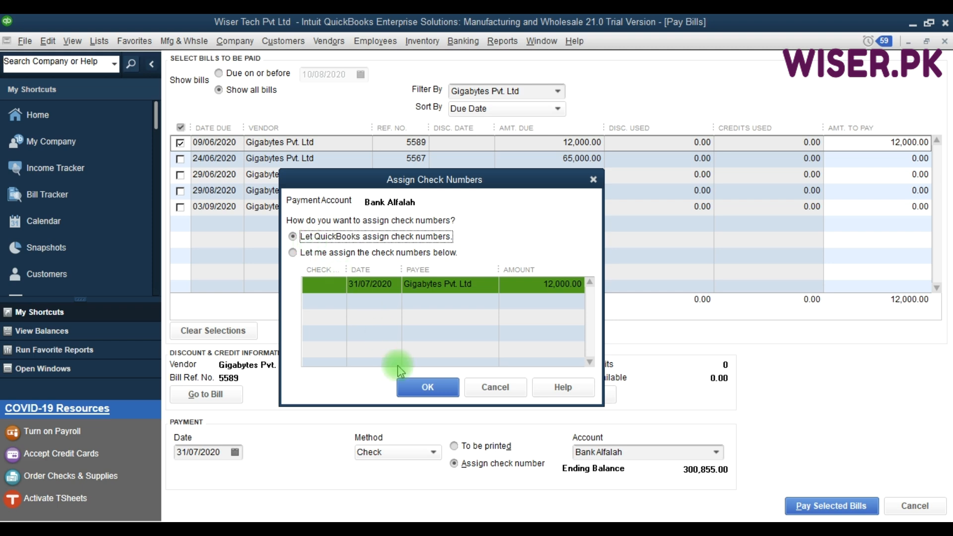
{"action": "left_click", "coordinate": [425, 392]}
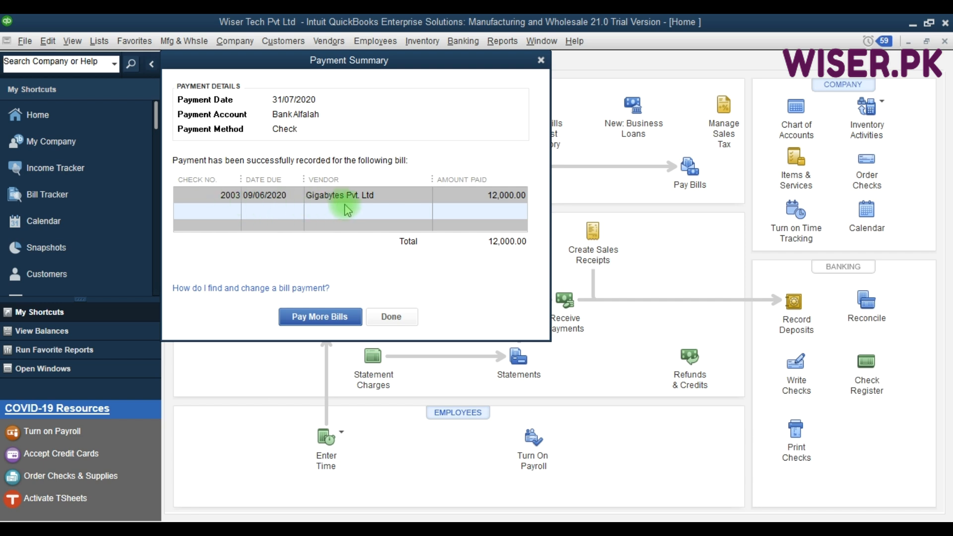
Step: Continue with paying more bills and filter the bill list to the vendor Alfa Insurance Pvt. Ltd
{"action": "left_click", "coordinate": [320, 316]}
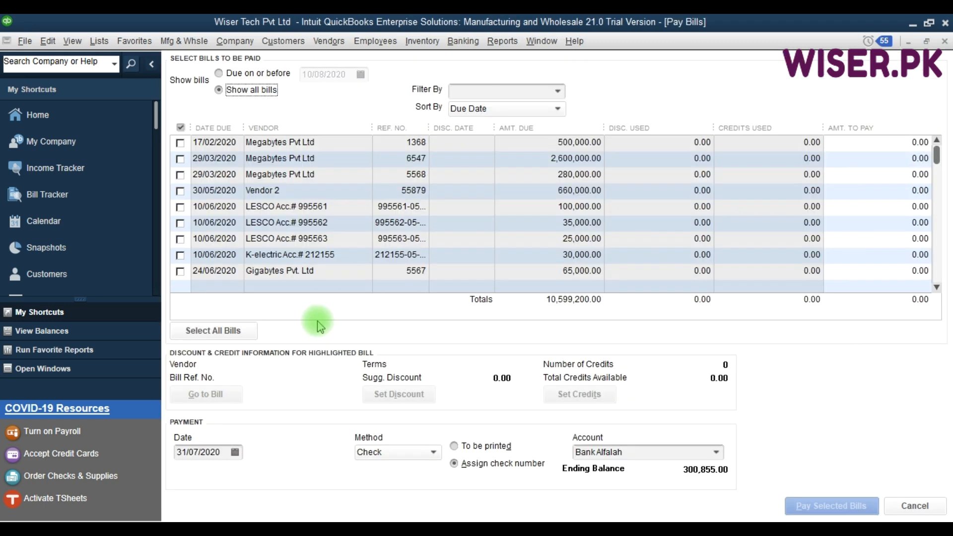
{"action": "left_click", "coordinate": [461, 93]}
{"action": "type", "text": "L"}
{"action": "key", "text": "BackSpace"}
{"action": "type", "text": "Alfa Insurance Pvt. Ltd"}
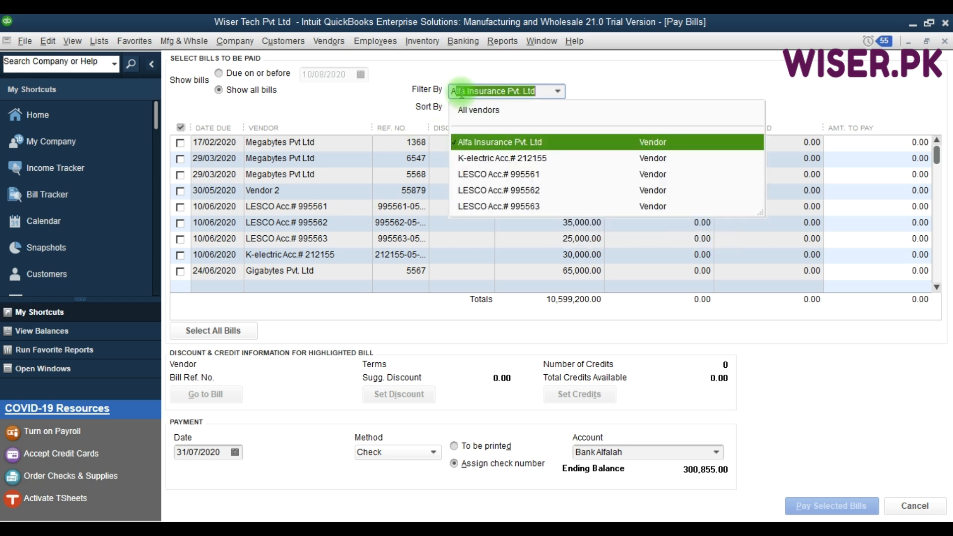
{"action": "left_click", "coordinate": [473, 142]}
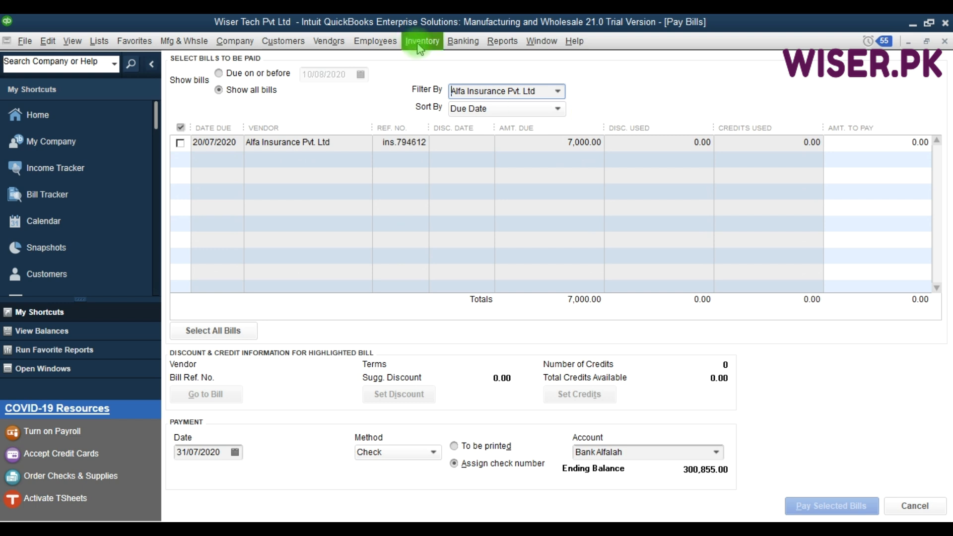
Step: Run the Vendor Balance Summary report and examine the transactions behind the Alfa Insurance Pvt. Ltd balance
{"action": "key", "text": "F9"}
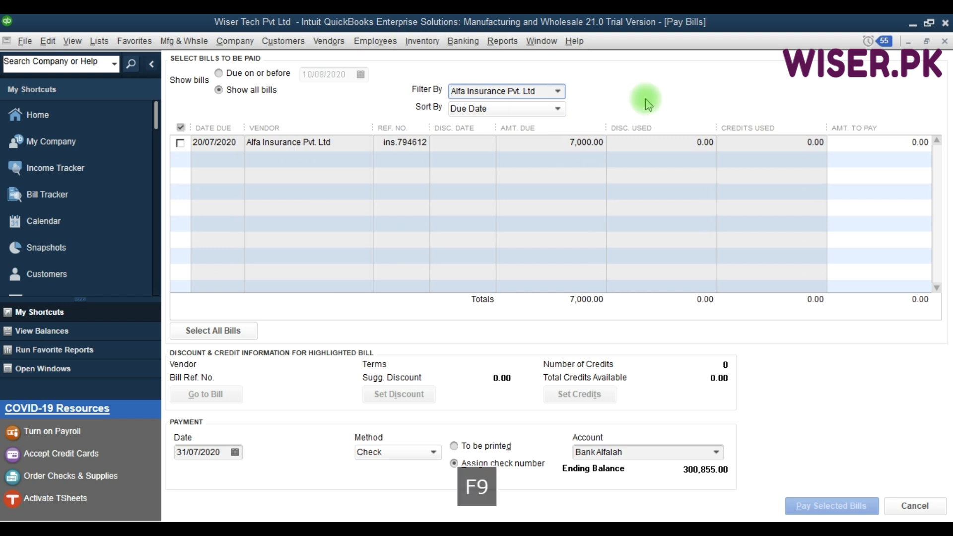
{"action": "left_click", "coordinate": [503, 44]}
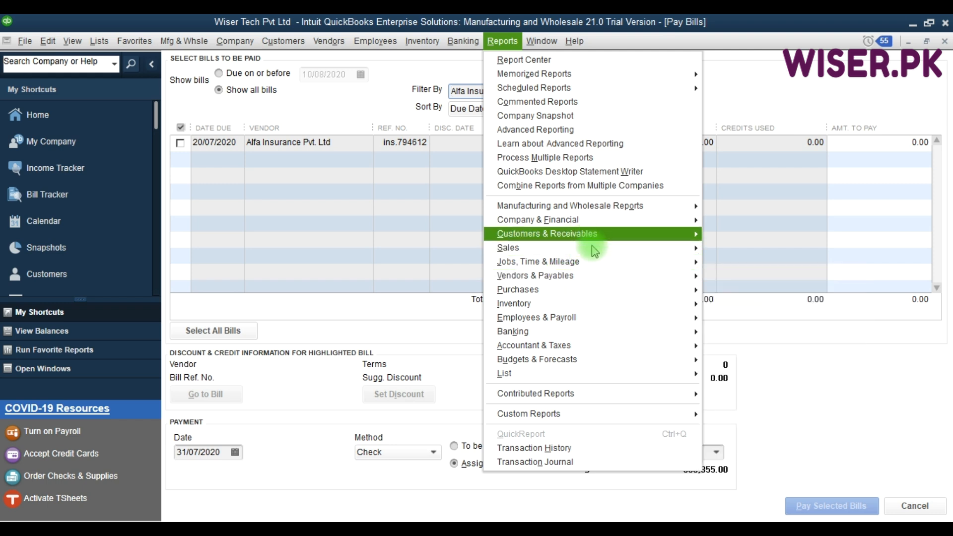
{"action": "mouse_move", "coordinate": [602, 273]}
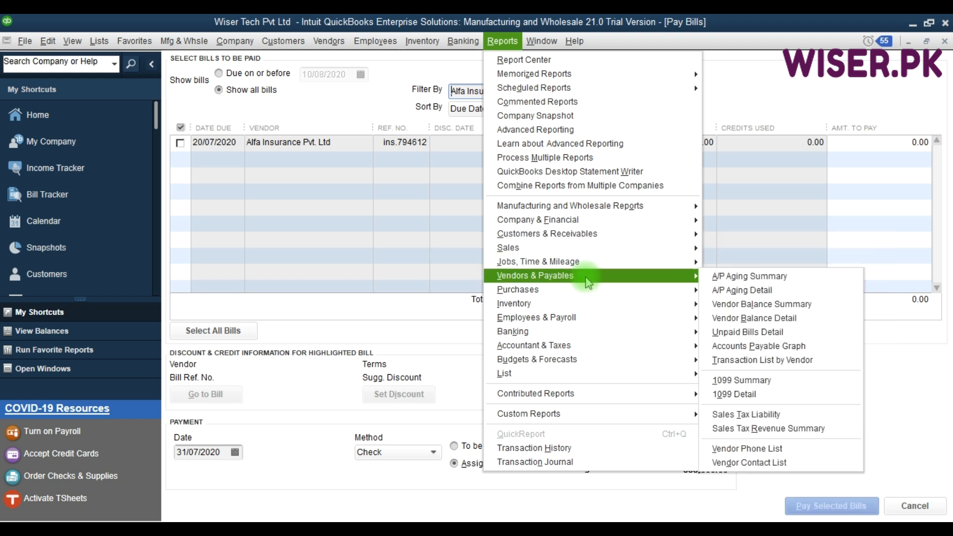
{"action": "left_click", "coordinate": [724, 304]}
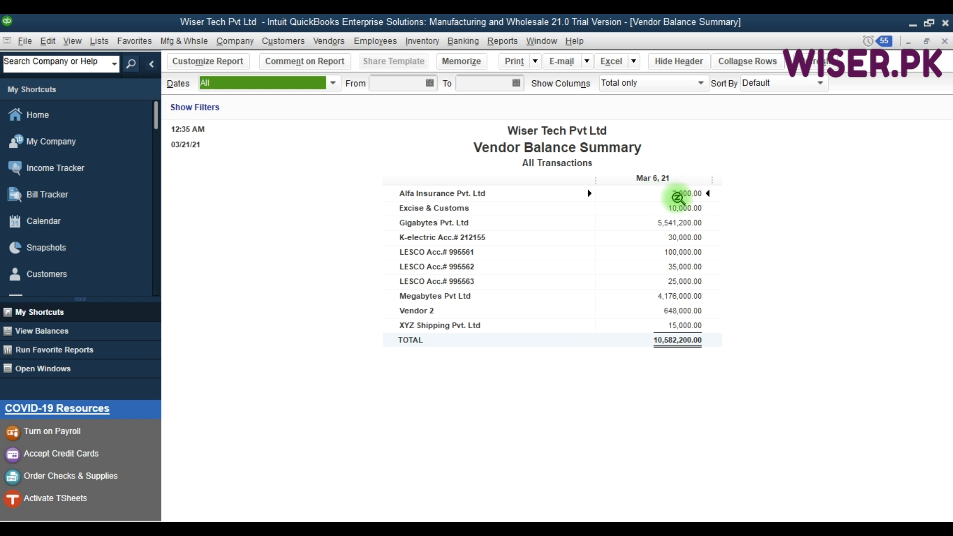
{"action": "double_click", "coordinate": [685, 194]}
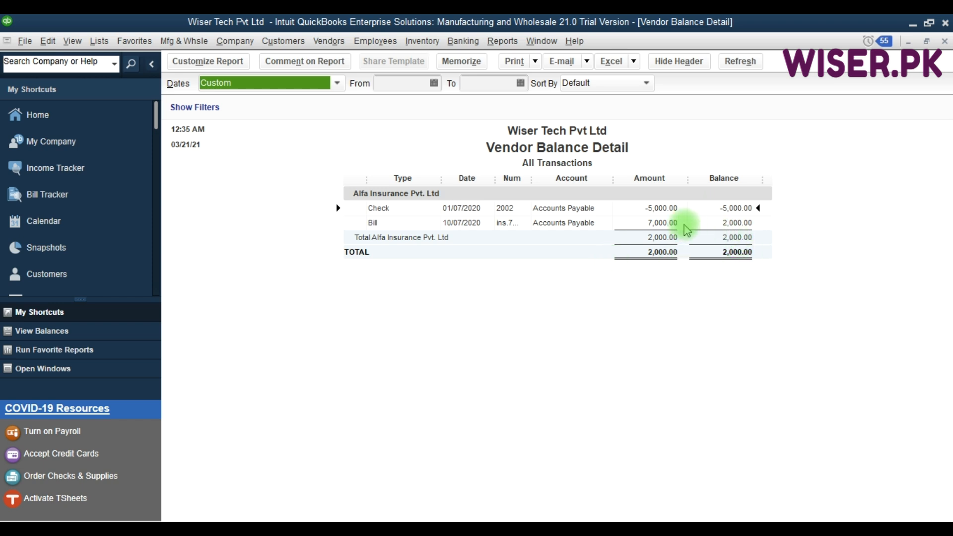
{"action": "left_click", "coordinate": [669, 222]}
{"action": "left_click", "coordinate": [673, 208]}
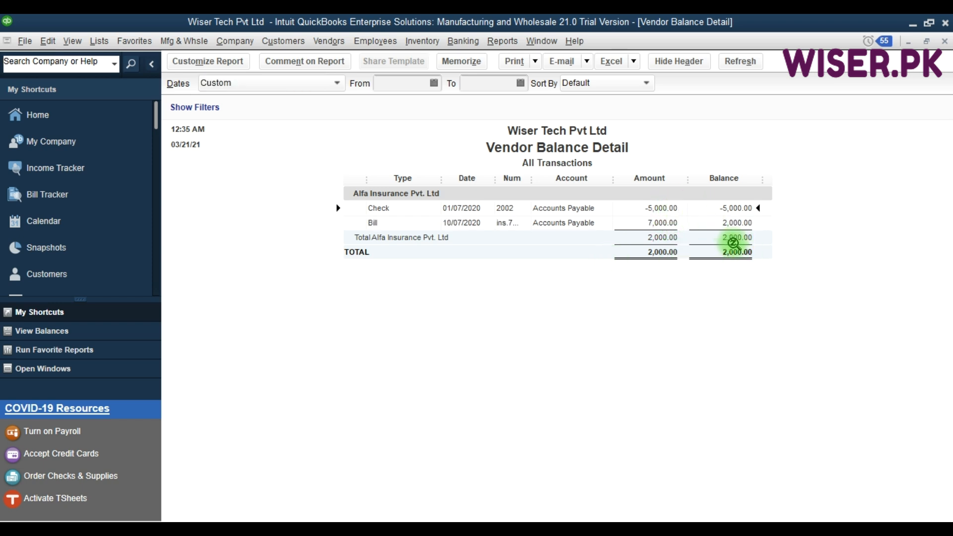
Step: Add the Paid column to the Alfa Insurance Vendor Balance Detail report to review each transaction's payment status
{"action": "left_click", "coordinate": [204, 69]}
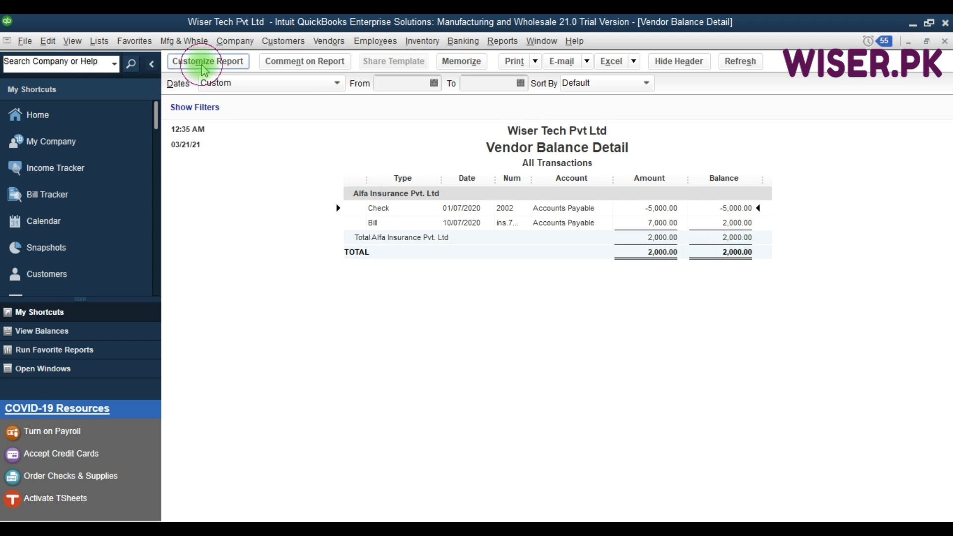
{"action": "left_click", "coordinate": [283, 206]}
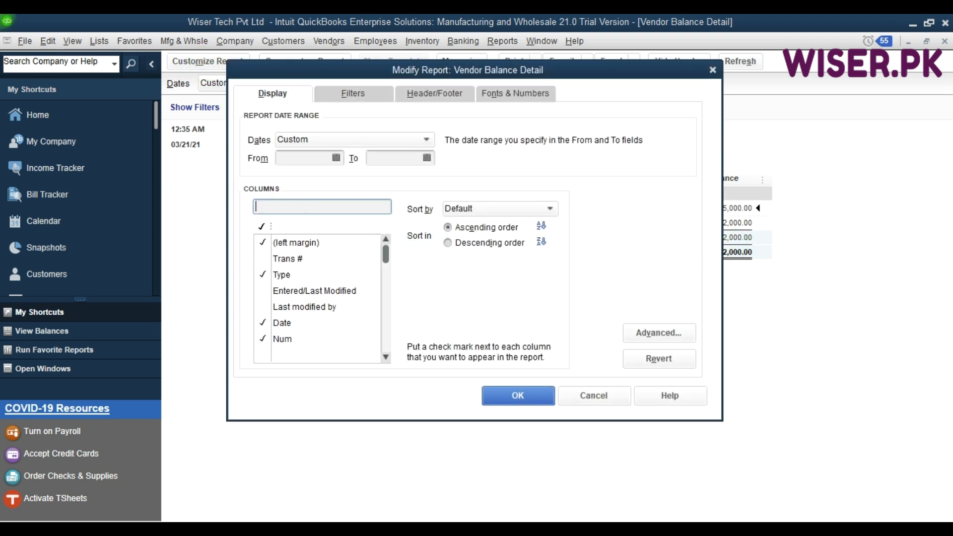
{"action": "type", "text": "paid"}
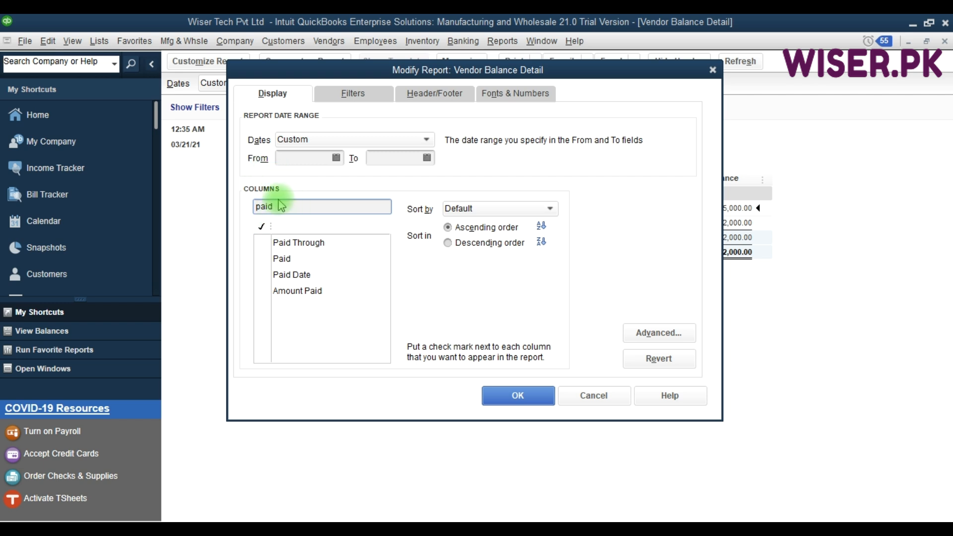
{"action": "left_click", "coordinate": [264, 259]}
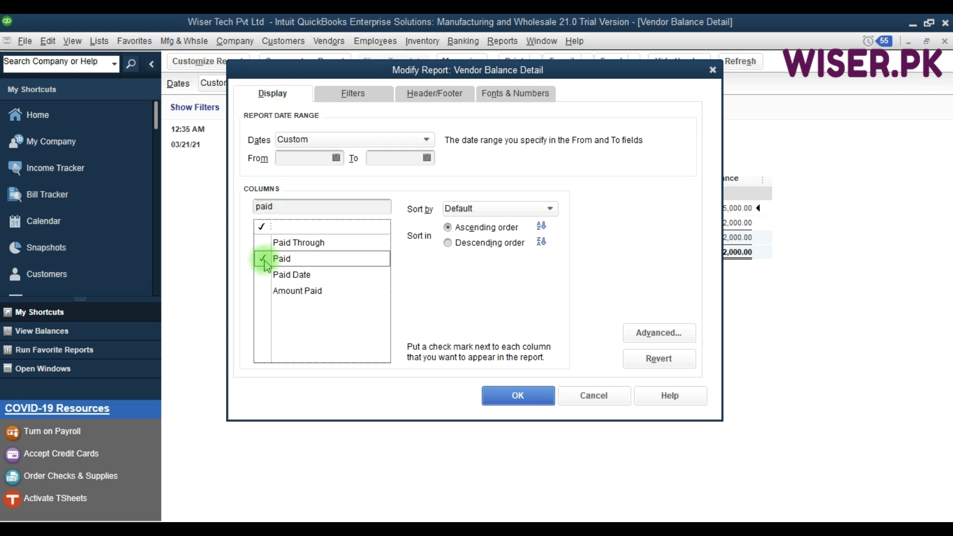
{"action": "left_click", "coordinate": [507, 395]}
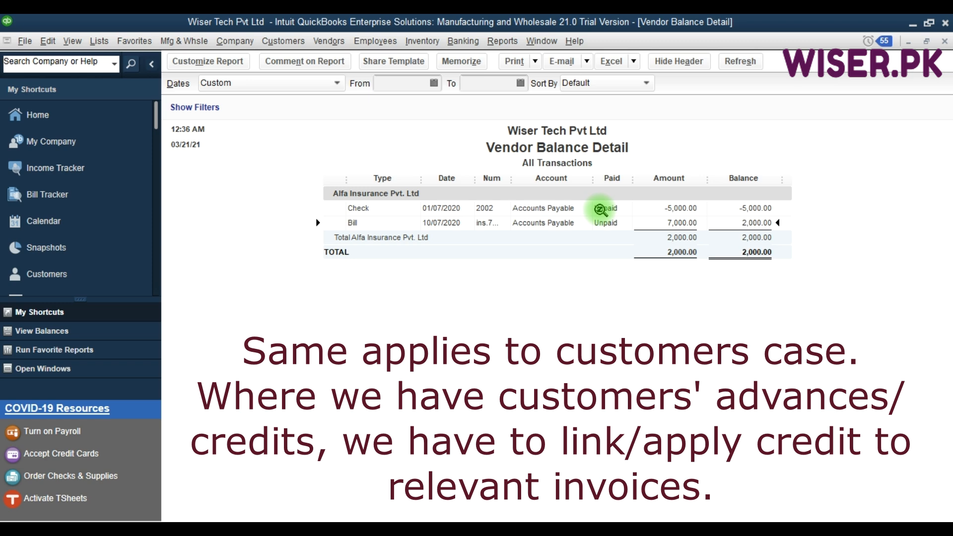
Step: Close the vendor balance detail report without memorizing it and return from the summary report to paying bills
{"action": "key", "text": "Escape"}
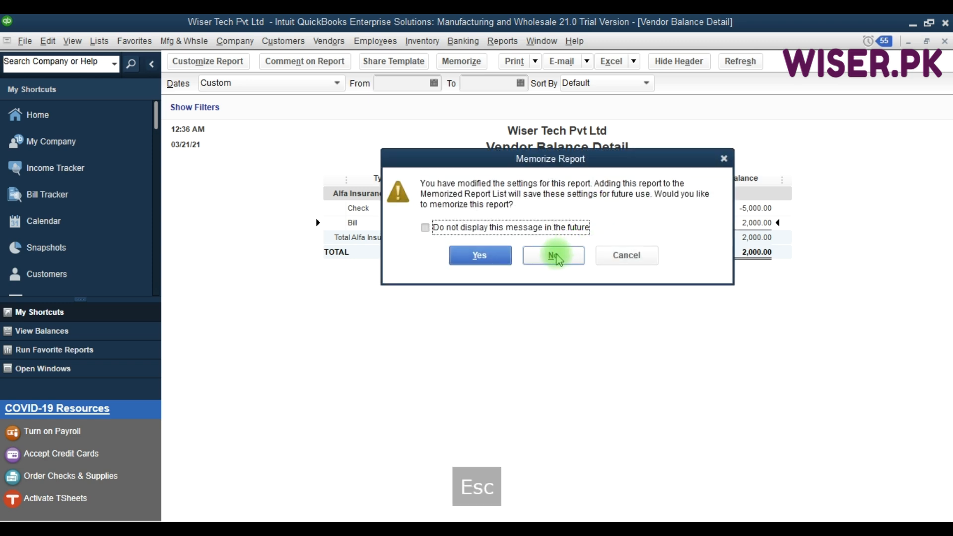
{"action": "left_click", "coordinate": [555, 256]}
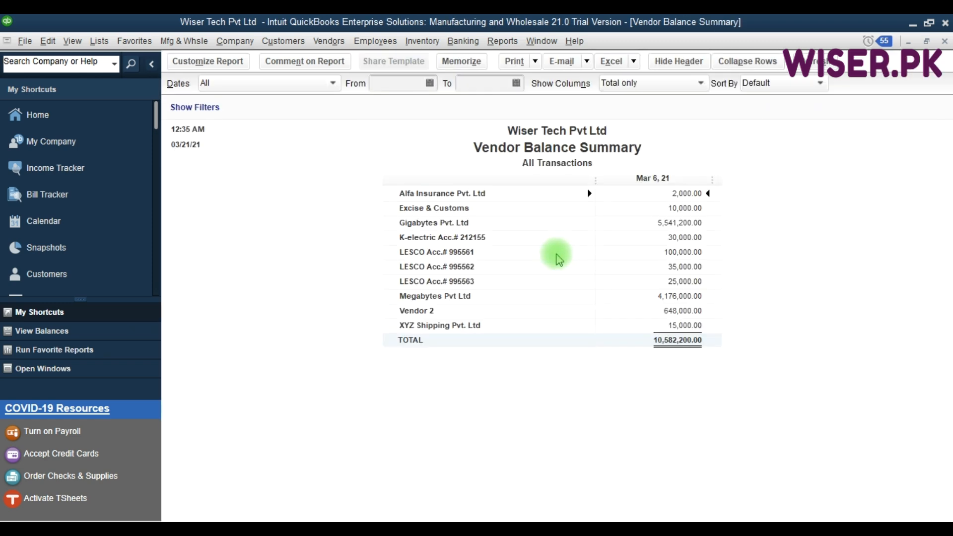
{"action": "key", "text": "Escape"}
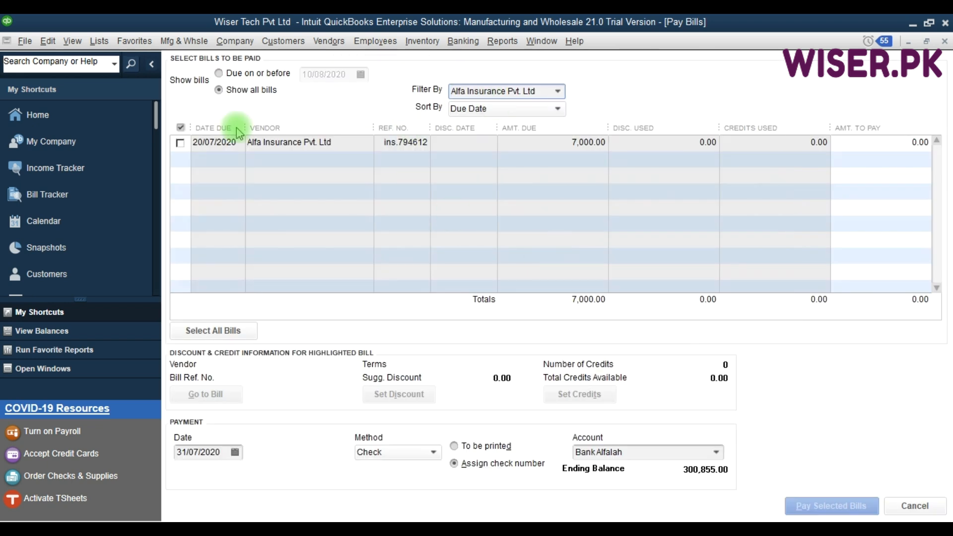
Step: Mark the Alfa Insurance Pvt. Ltd bill for payment and apply 5,000.00 of the vendor's available credit to it
{"action": "left_click", "coordinate": [180, 143]}
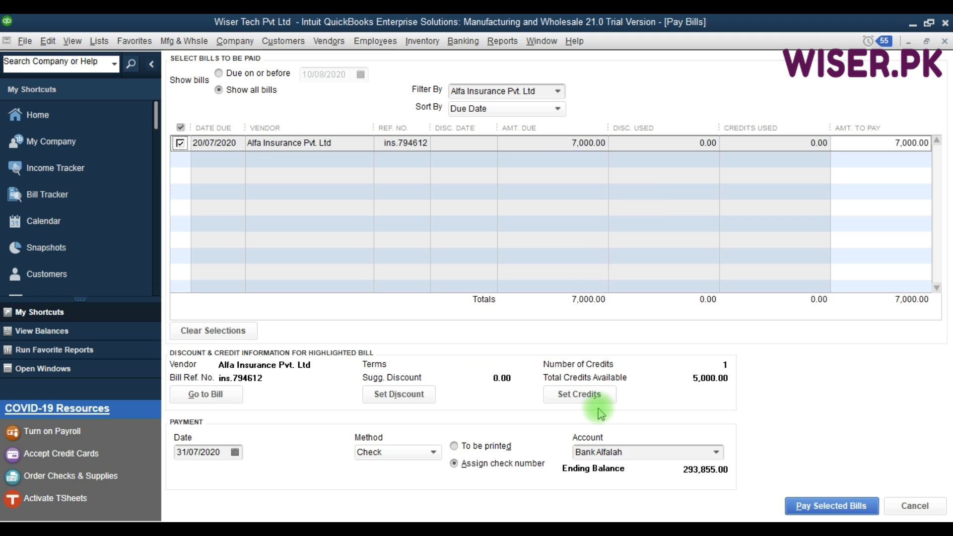
{"action": "left_click", "coordinate": [705, 386]}
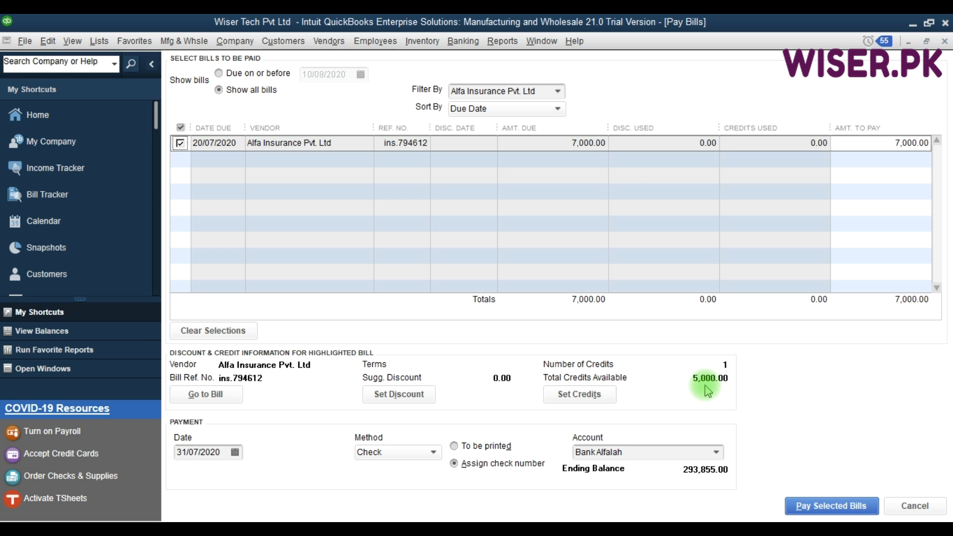
{"action": "left_click", "coordinate": [595, 400]}
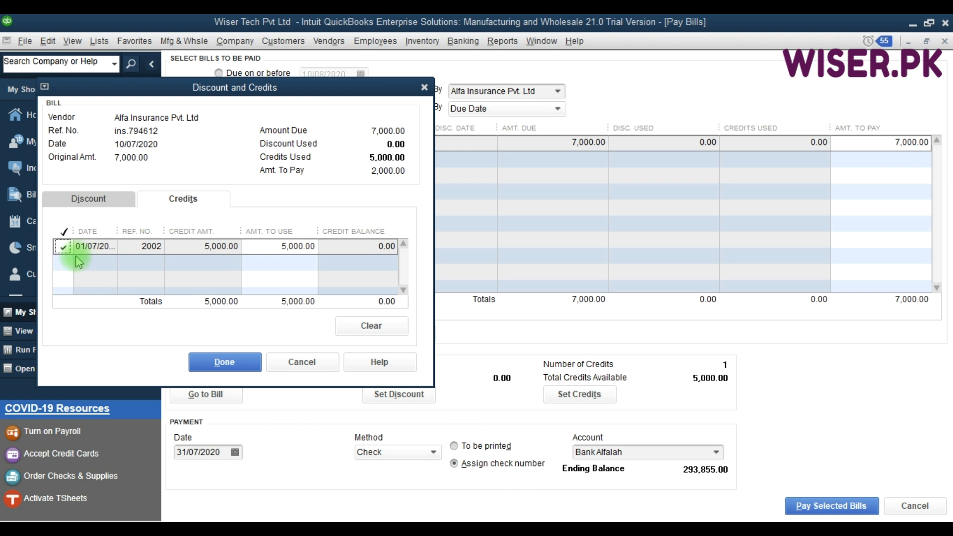
{"action": "left_click", "coordinate": [311, 246]}
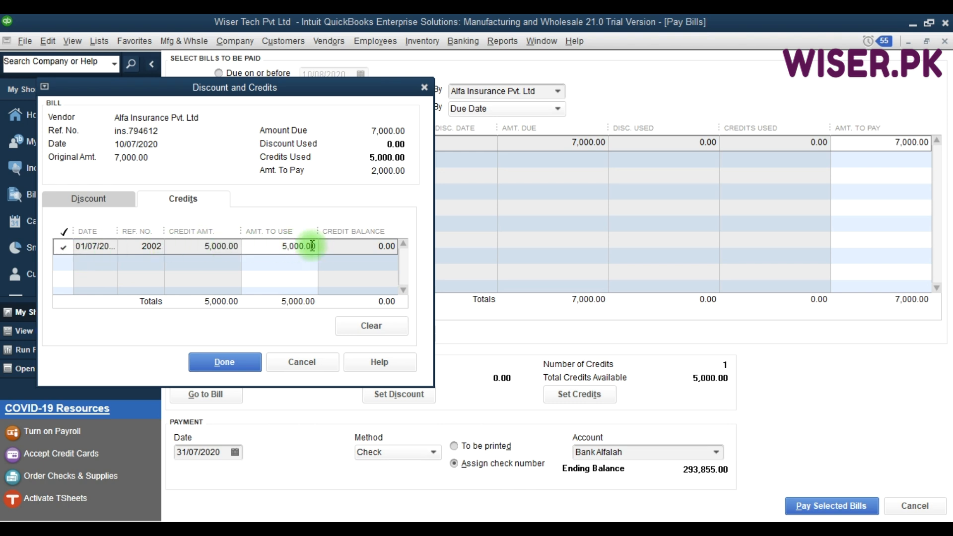
{"action": "left_click", "coordinate": [303, 246]}
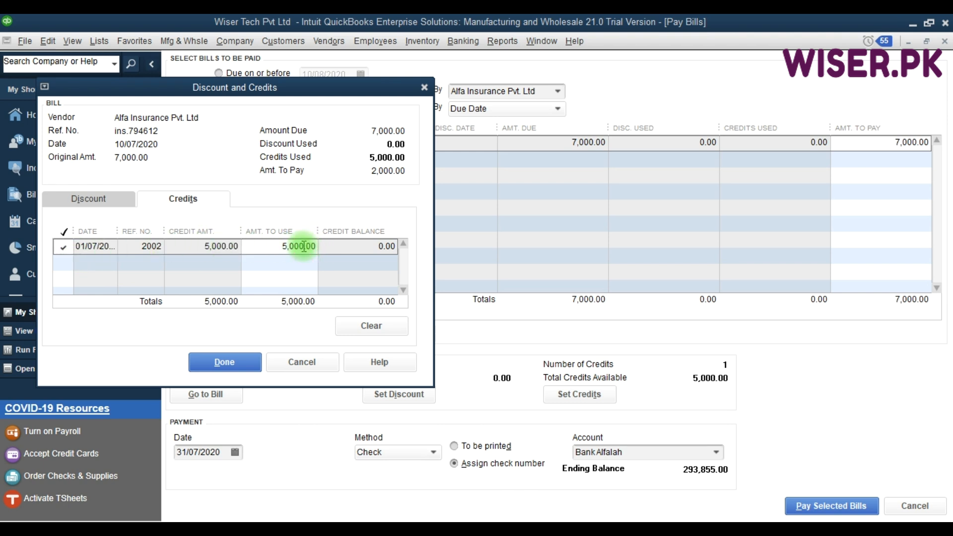
{"action": "key", "text": "BackSpace"}
{"action": "key", "text": "BackSpace"}
{"action": "key", "text": "BackSpace"}
{"action": "key", "text": "BackSpace"}
{"action": "type", "text": "40"}
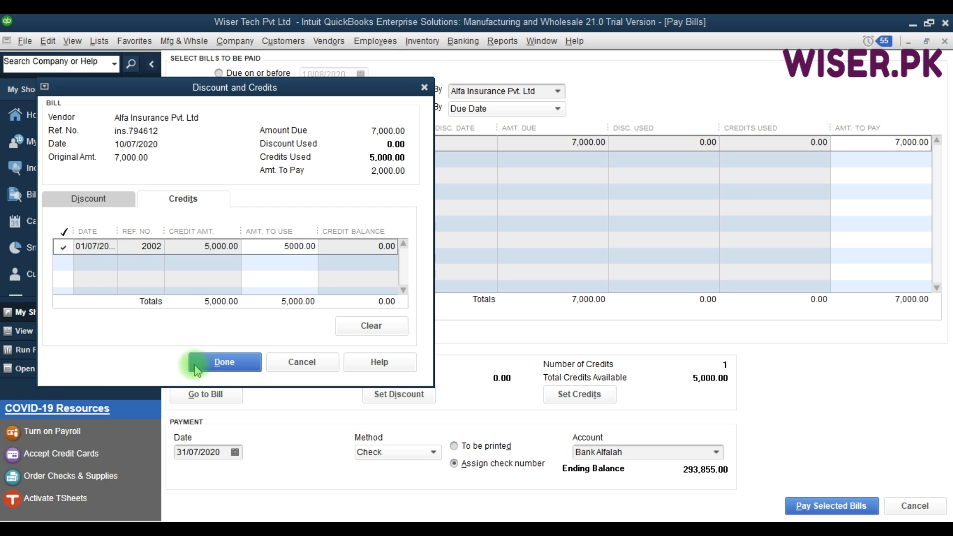
{"action": "left_click", "coordinate": [224, 362]}
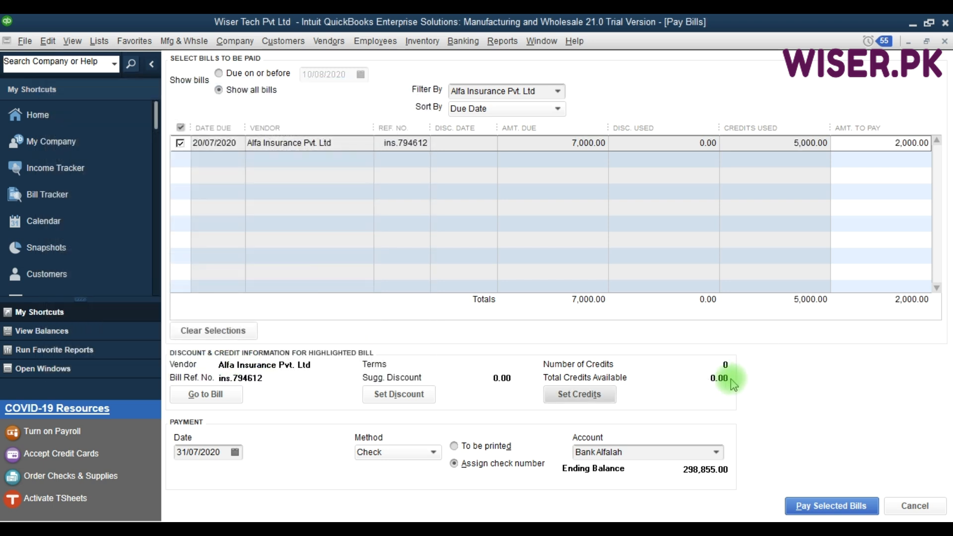
Step: Pay the remaining 2,000.00 of the Alfa Insurance bill by check with a QuickBooks-assigned number, and finish the payment summary
{"action": "left_click", "coordinate": [802, 149]}
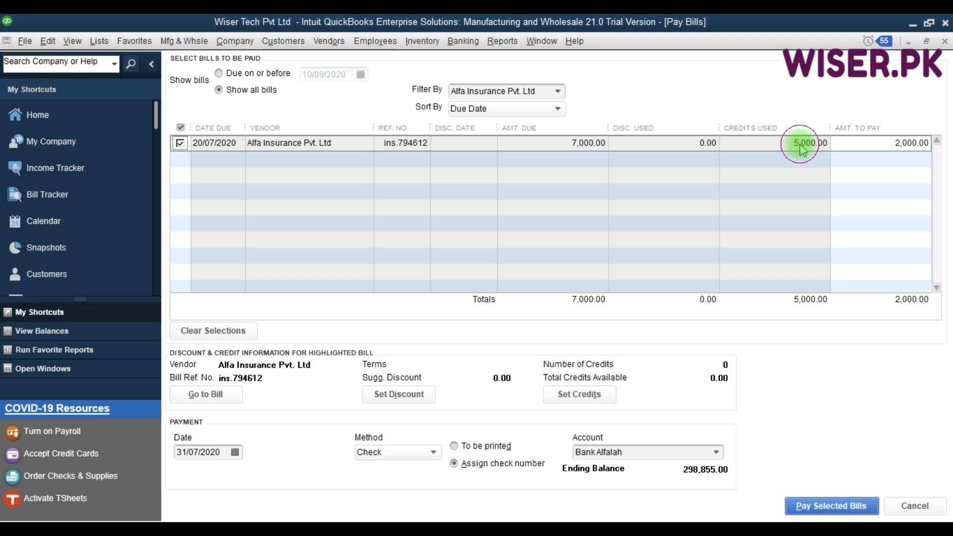
{"action": "left_click", "coordinate": [911, 145]}
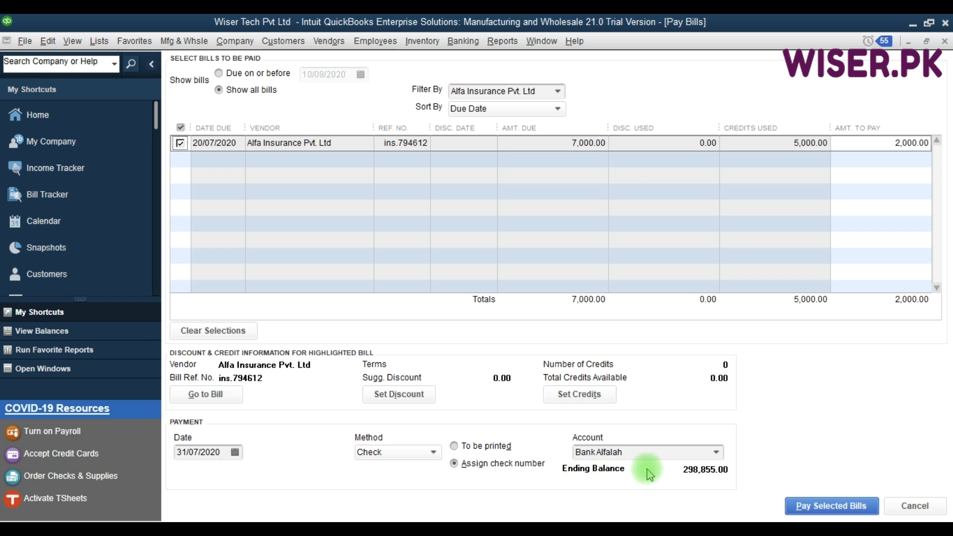
{"action": "left_click", "coordinate": [804, 507]}
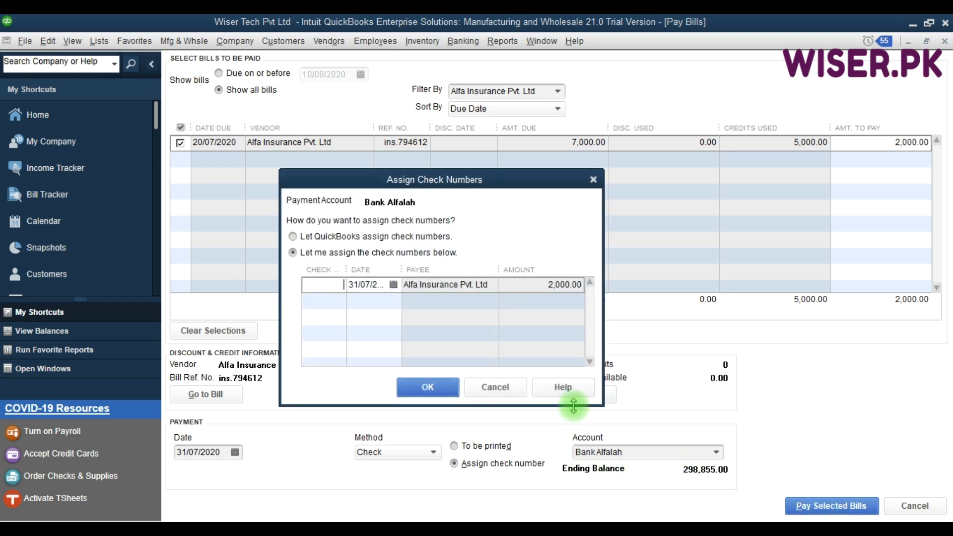
{"action": "left_click", "coordinate": [308, 236]}
{"action": "left_click", "coordinate": [430, 393]}
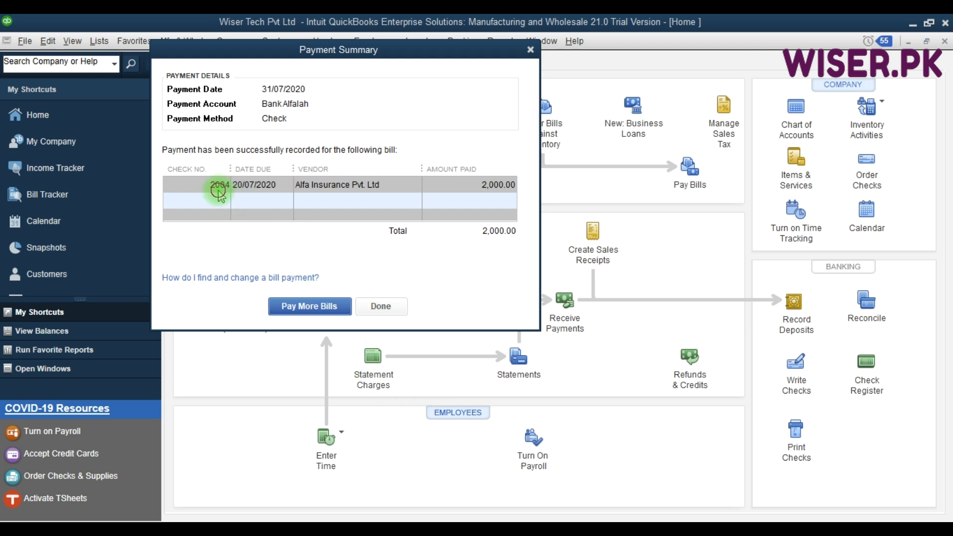
{"action": "left_click", "coordinate": [381, 306]}
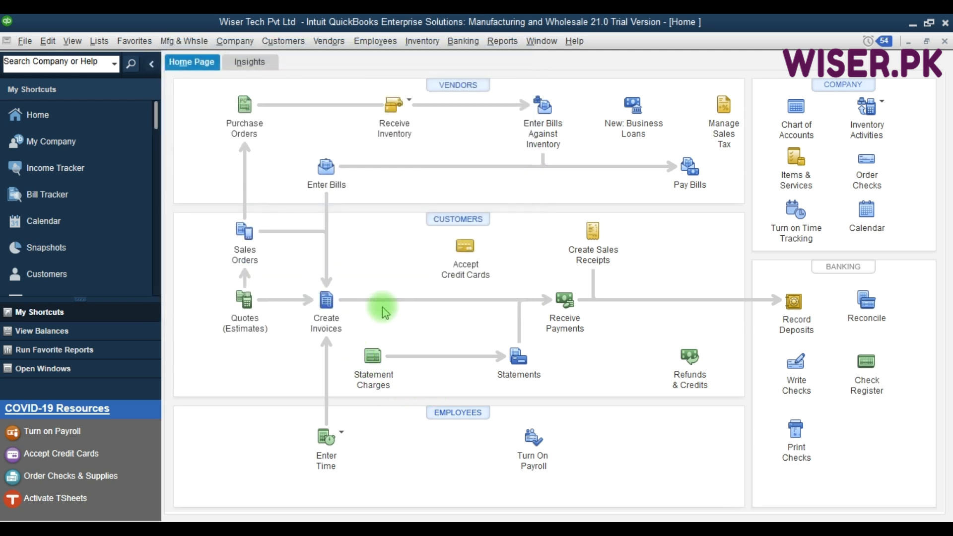
Step: Open the Vendor Balance Summary report and drill into its total to review the balance detail of all vendors
{"action": "left_click", "coordinate": [502, 40]}
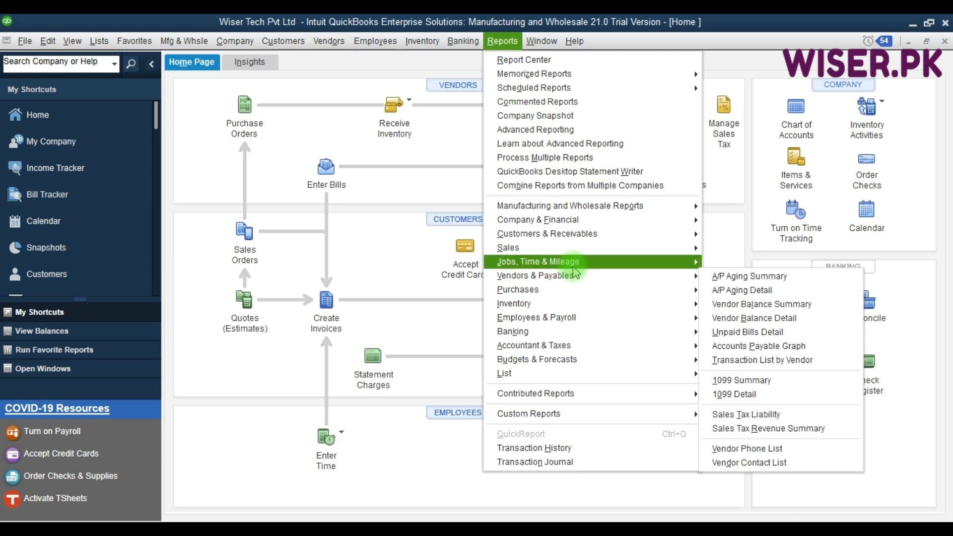
{"action": "mouse_move", "coordinate": [576, 282]}
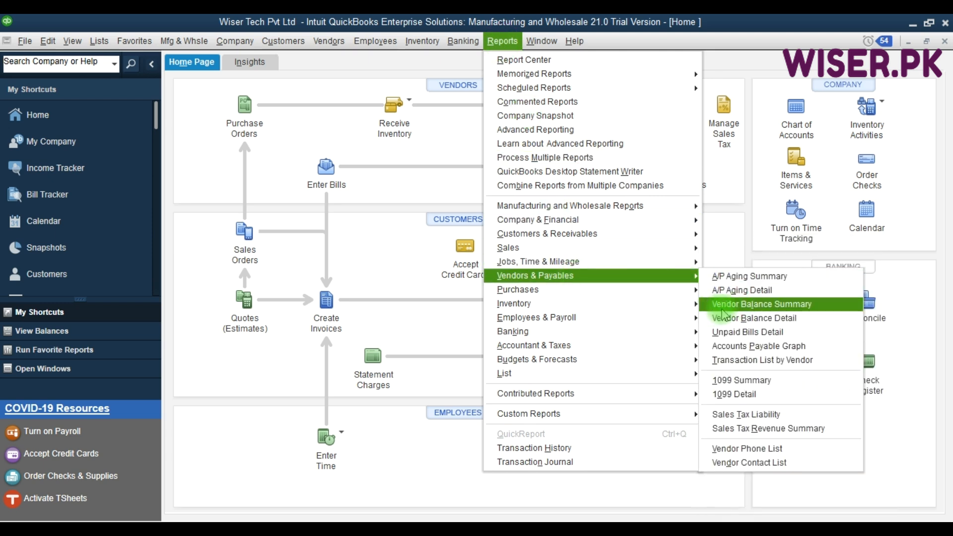
{"action": "left_click", "coordinate": [738, 307]}
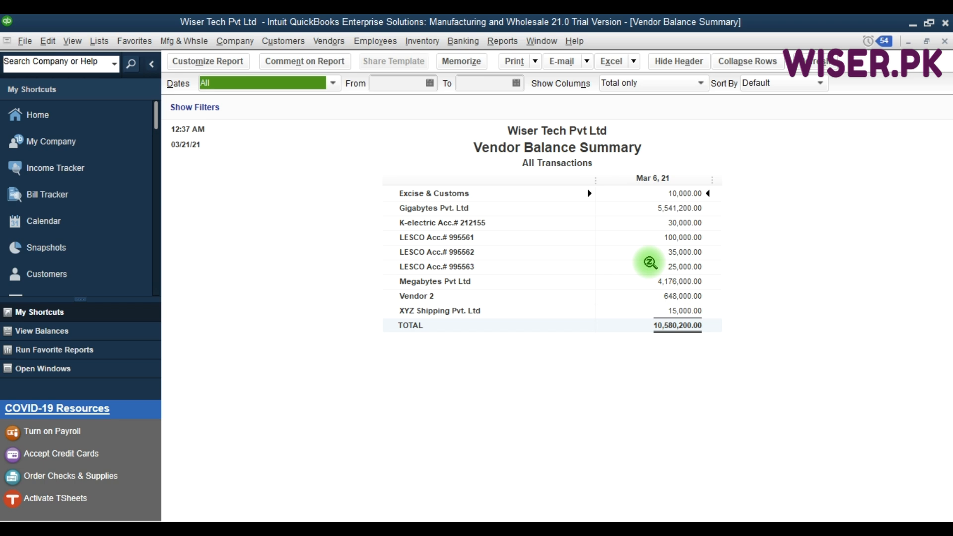
{"action": "key", "text": "F9"}
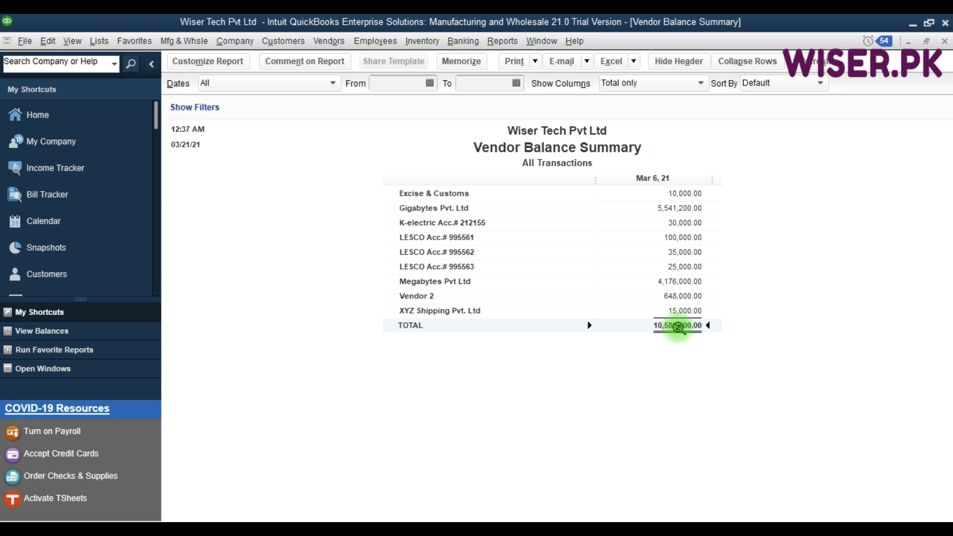
{"action": "double_click", "coordinate": [684, 325]}
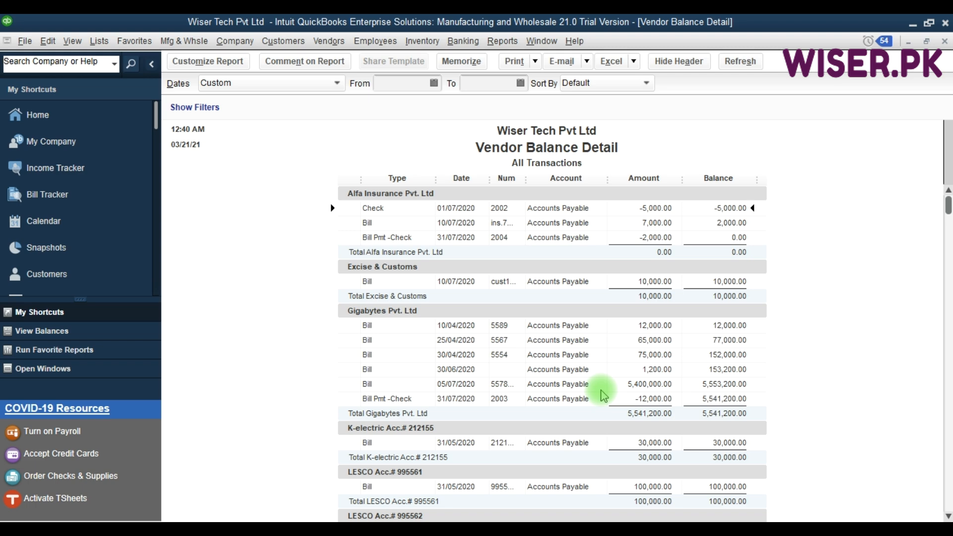
{"action": "scroll", "coordinate": [601, 389], "scroll_direction": "down", "scroll_amount": 2}
{"action": "scroll", "coordinate": [602, 392], "scroll_direction": "up", "scroll_amount": 2}
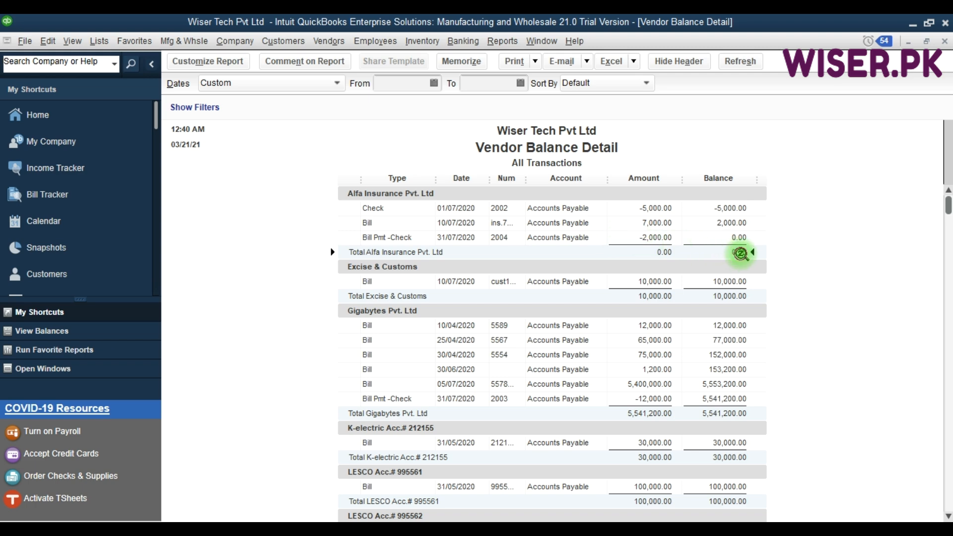
Step: Open the transaction detail behind the Alfa Insurance Pvt. Ltd total and examine its check, bill and bill payment entries
{"action": "double_click", "coordinate": [739, 252]}
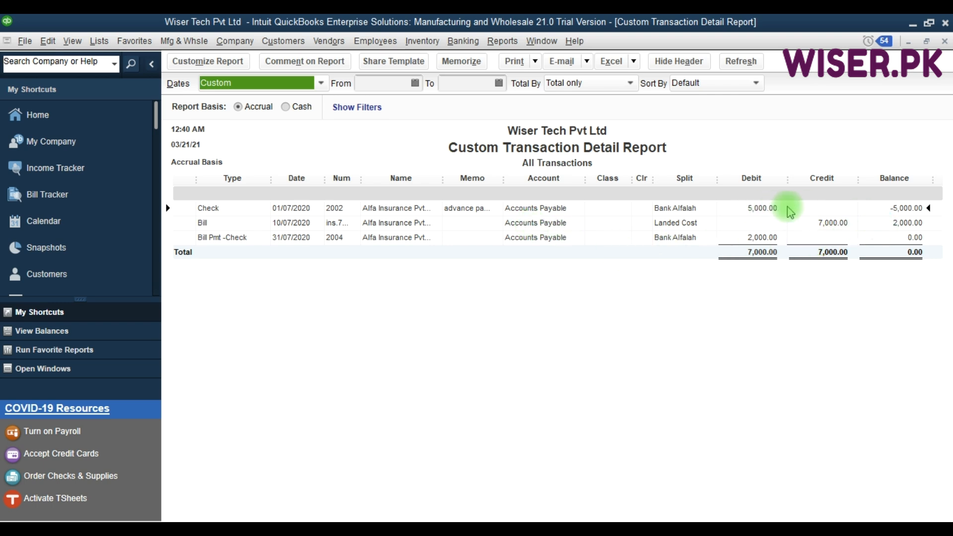
{"action": "left_click", "coordinate": [812, 222]}
{"action": "left_click", "coordinate": [769, 238]}
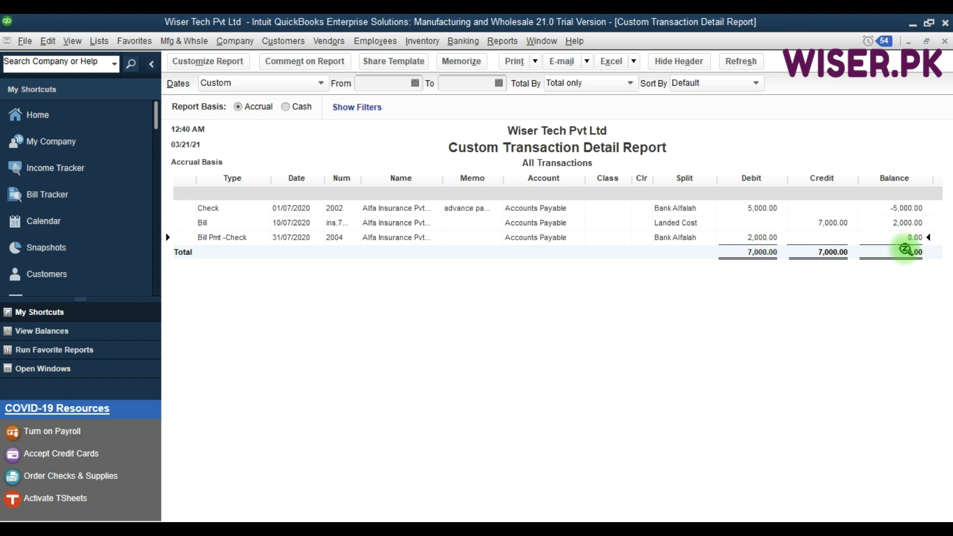
Step: Add the Paid column to the Alfa Insurance transaction detail report and check the payment status of each entry
{"action": "left_click", "coordinate": [209, 61]}
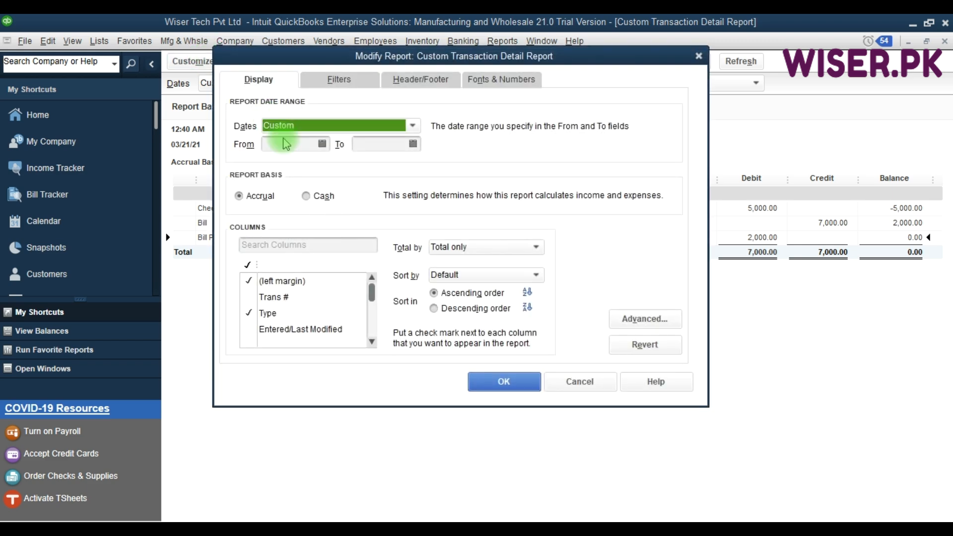
{"action": "left_click", "coordinate": [286, 247]}
{"action": "type", "text": "paid"}
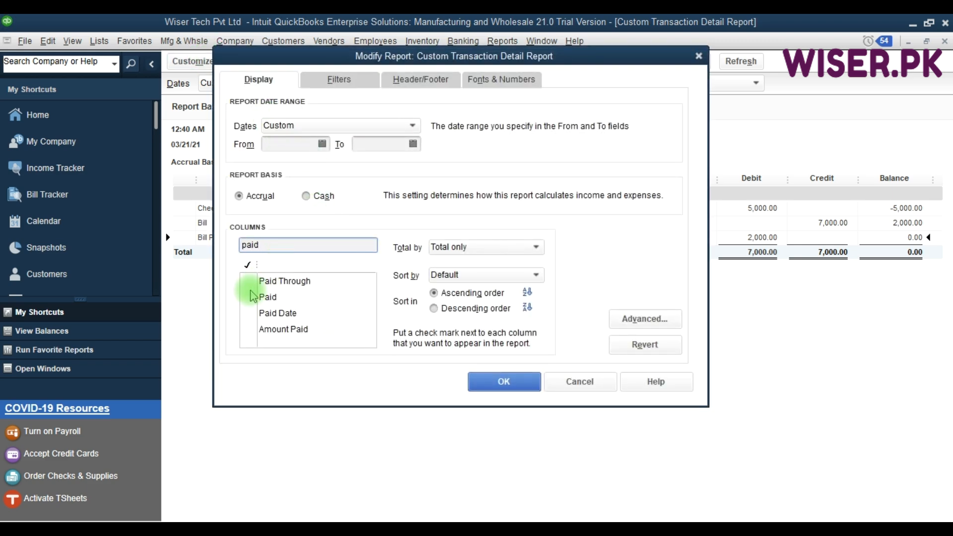
{"action": "left_click", "coordinate": [250, 296]}
{"action": "left_click", "coordinate": [500, 384]}
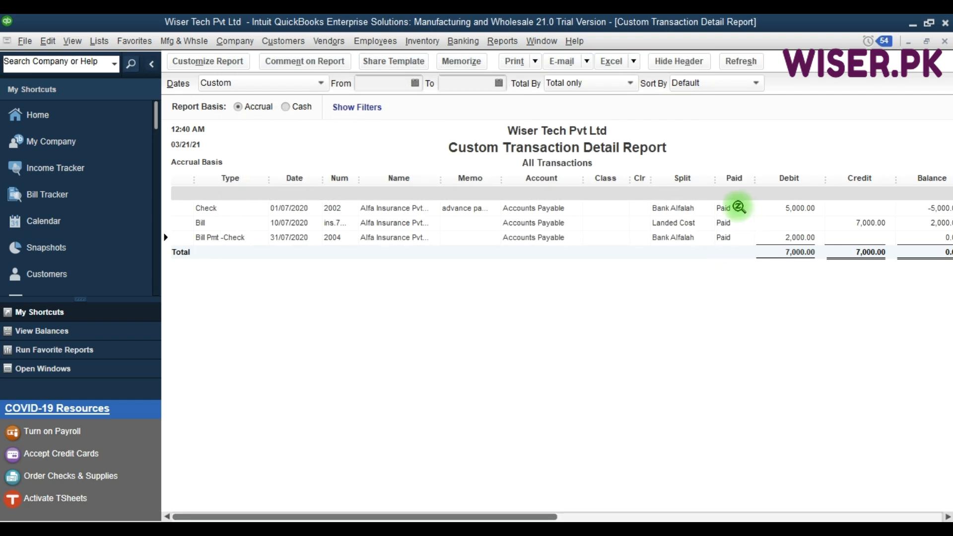
{"action": "left_click", "coordinate": [689, 209]}
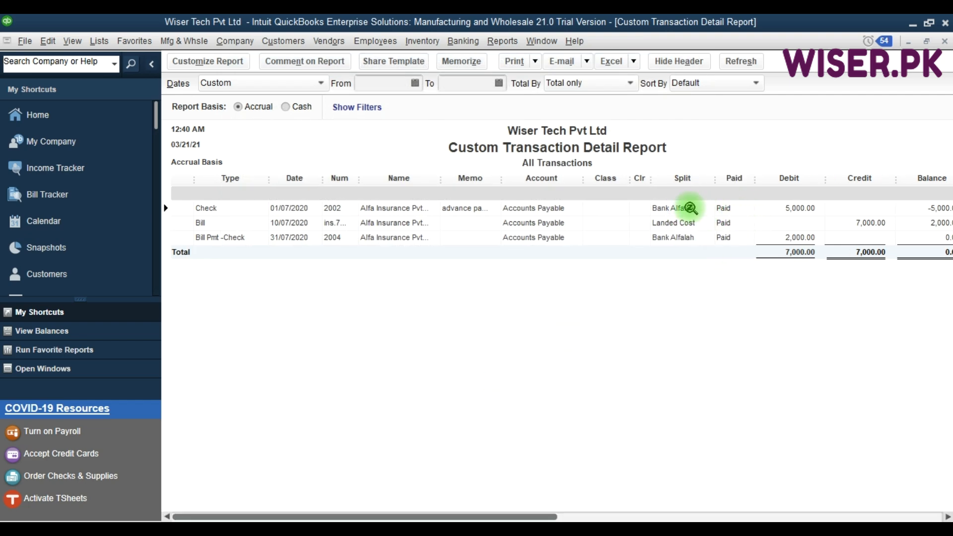
{"action": "left_click", "coordinate": [724, 222]}
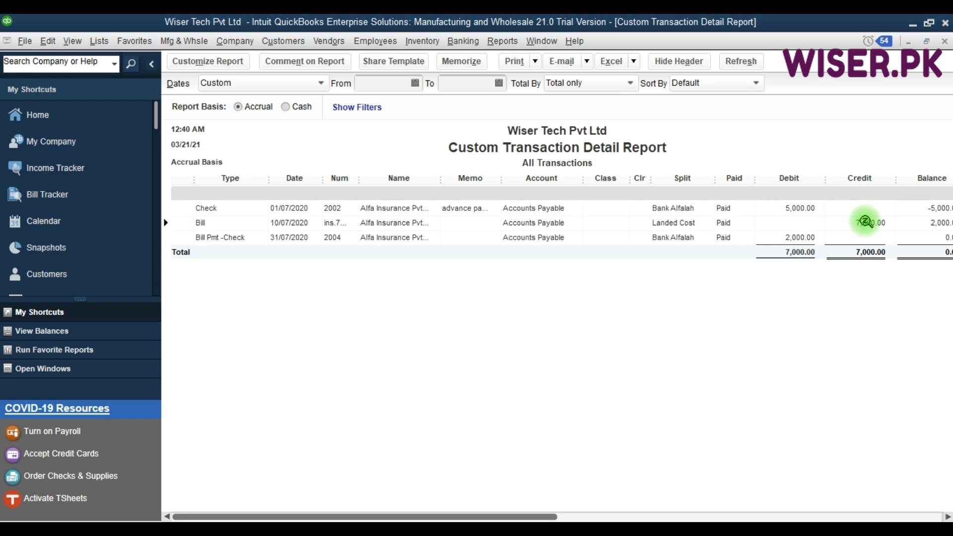
{"action": "left_click", "coordinate": [733, 237]}
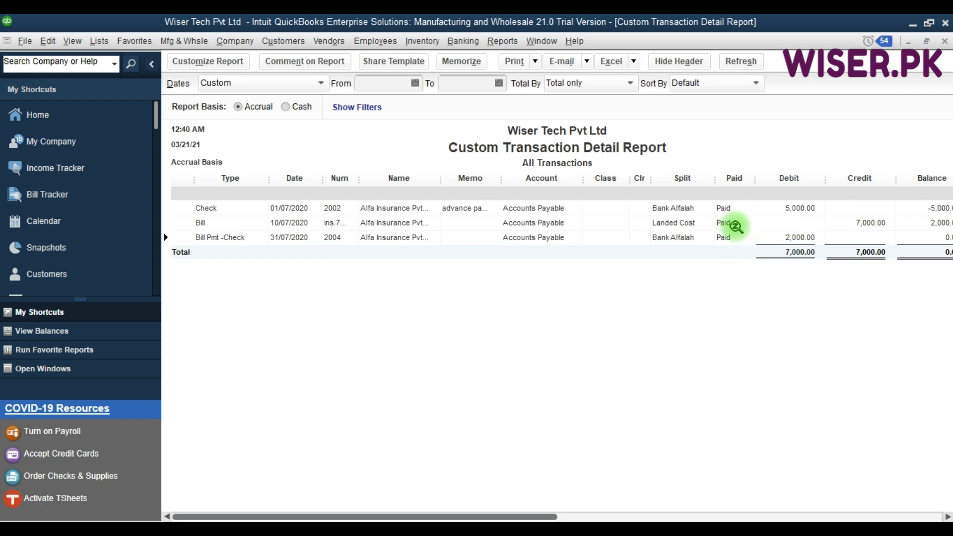
{"action": "left_click", "coordinate": [730, 224]}
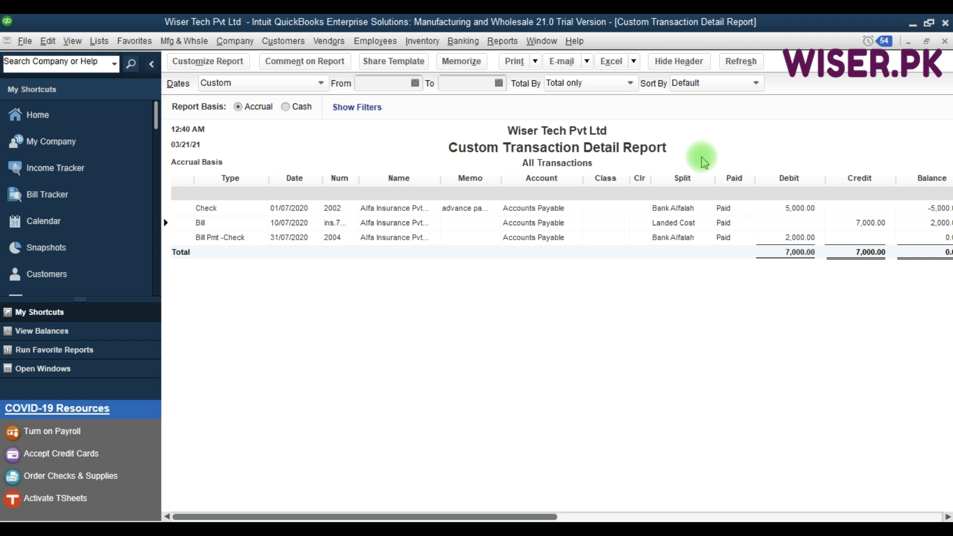
Step: Close the transaction detail report without memorizing it, and close the vendor balance reports to return to the home page
{"action": "key", "text": "F9"}
{"action": "key", "text": "Escape"}
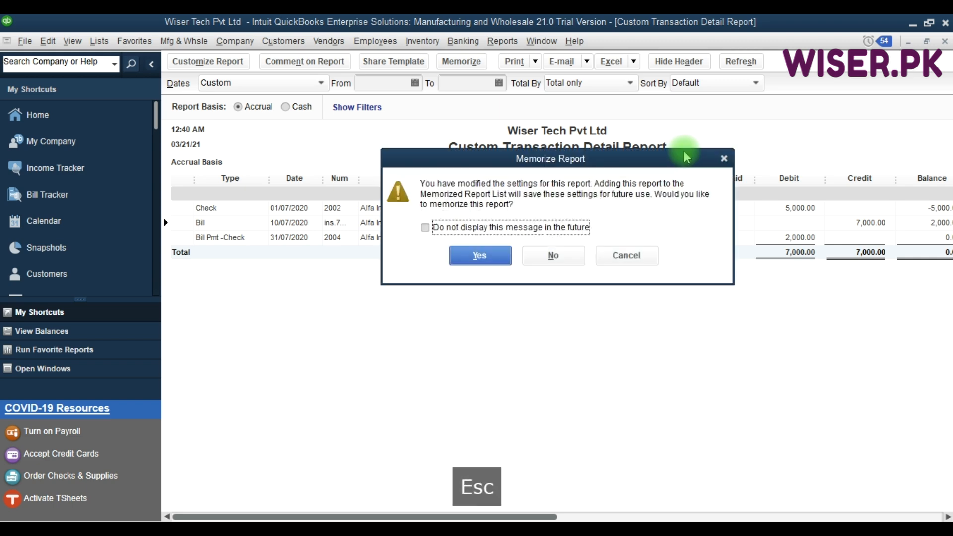
{"action": "left_click", "coordinate": [553, 255]}
{"action": "key", "text": "Escape"}
{"action": "key", "text": "Escape"}
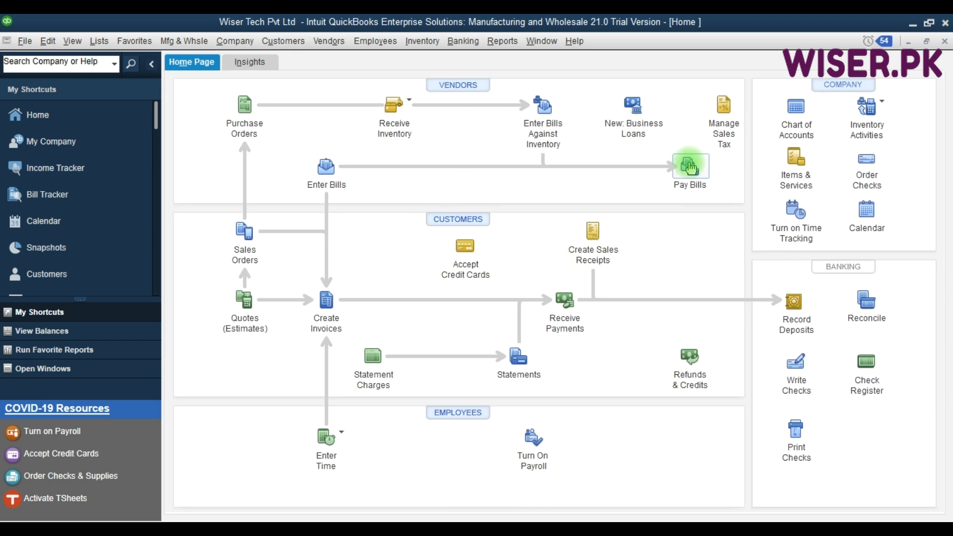
Step: Open Pay Bills, filter the bills to Gigabytes Pvt. Ltd, and mark the bill with reference number 5567 for payment
{"action": "left_click", "coordinate": [690, 167]}
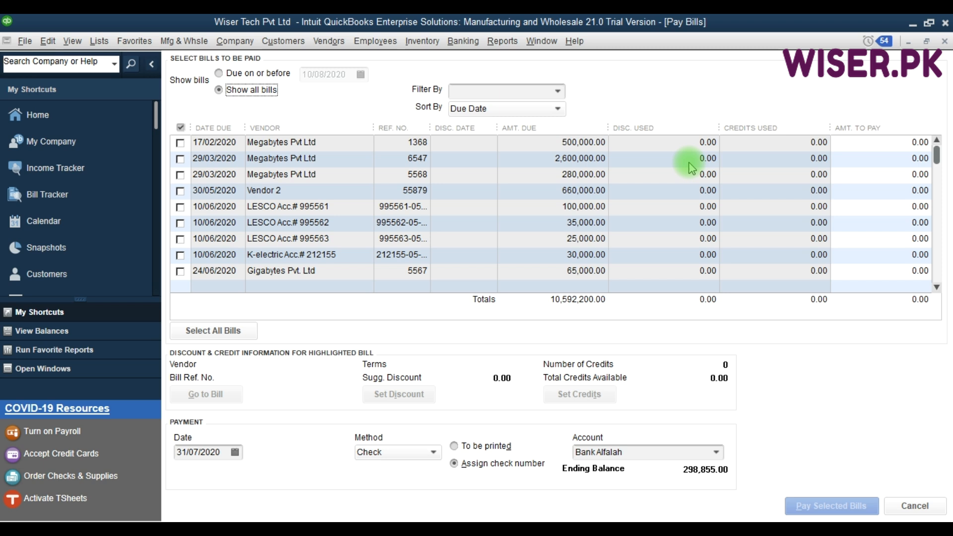
{"action": "scroll", "coordinate": [690, 167], "scroll_direction": "down", "scroll_amount": 2}
{"action": "key", "text": "F9"}
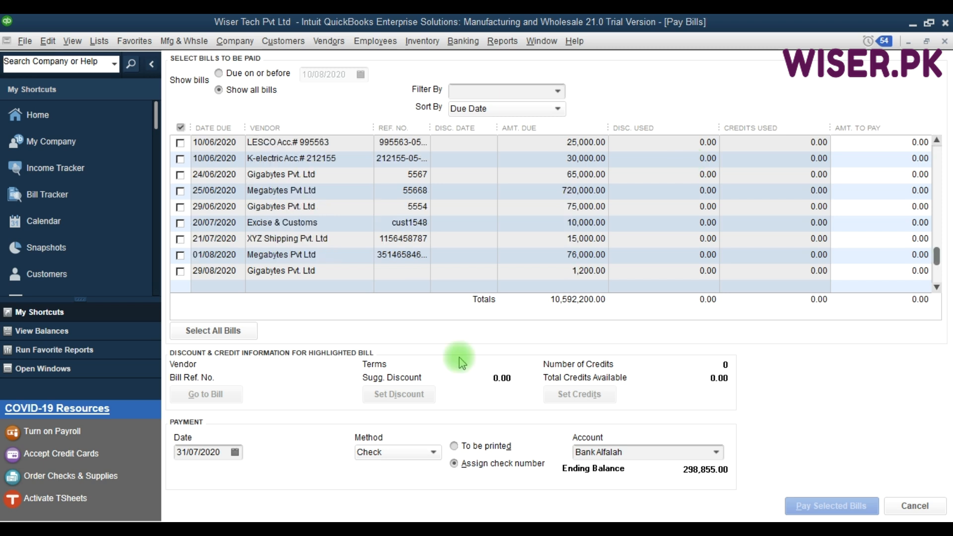
{"action": "left_click", "coordinate": [458, 91]}
{"action": "type", "text": "Gigabytes Pvt. Ltd"}
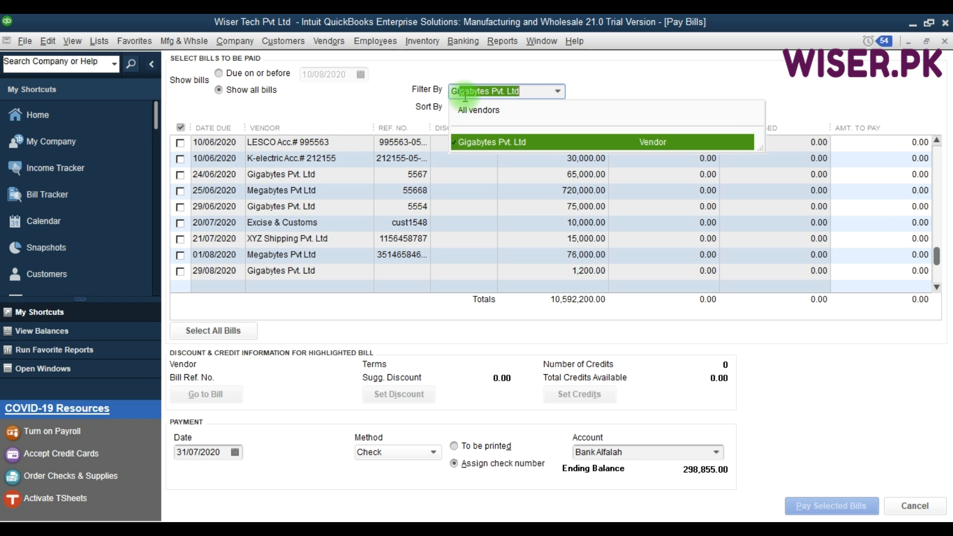
{"action": "left_click", "coordinate": [475, 143]}
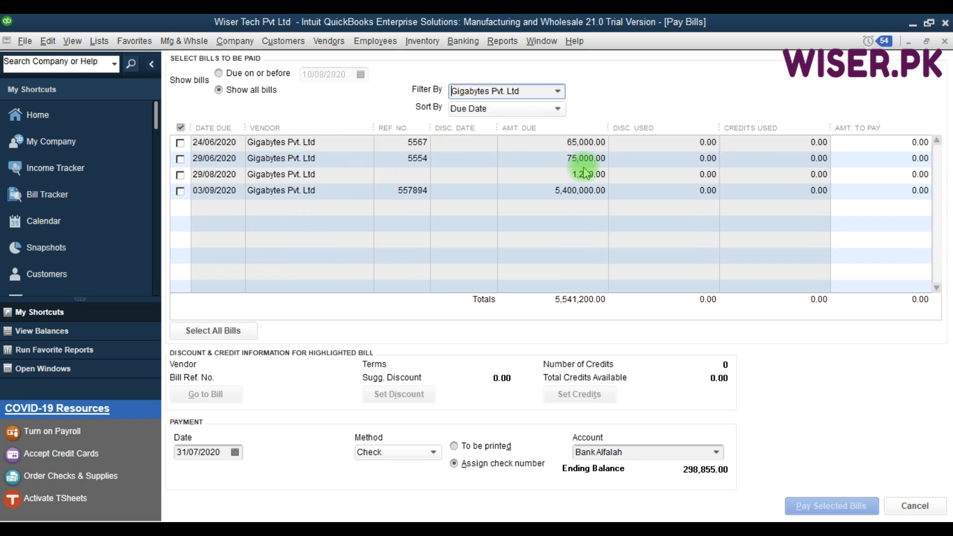
{"action": "left_click", "coordinate": [495, 144]}
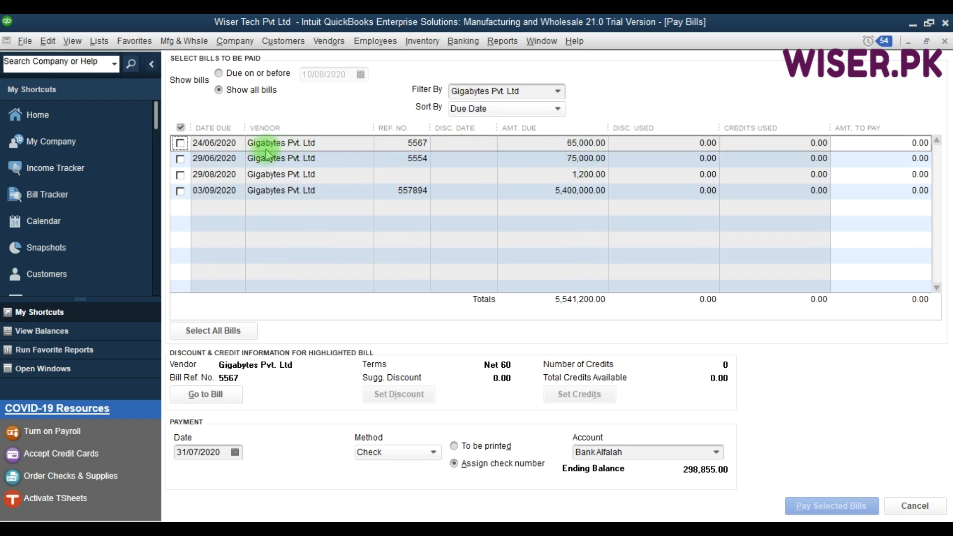
{"action": "left_click", "coordinate": [180, 143]}
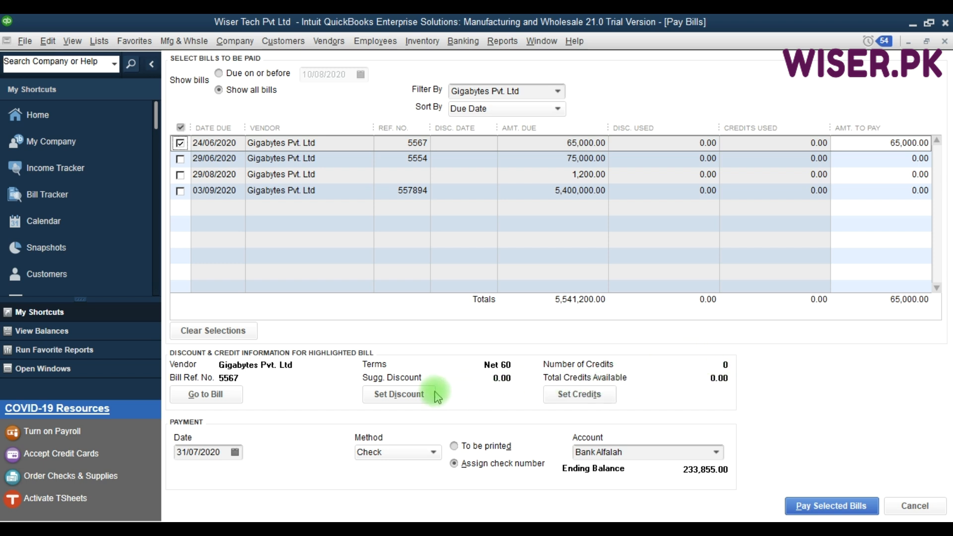
Step: Enter a discount amount of 5,000.00 on the selected Gigabytes bill
{"action": "left_click", "coordinate": [399, 394]}
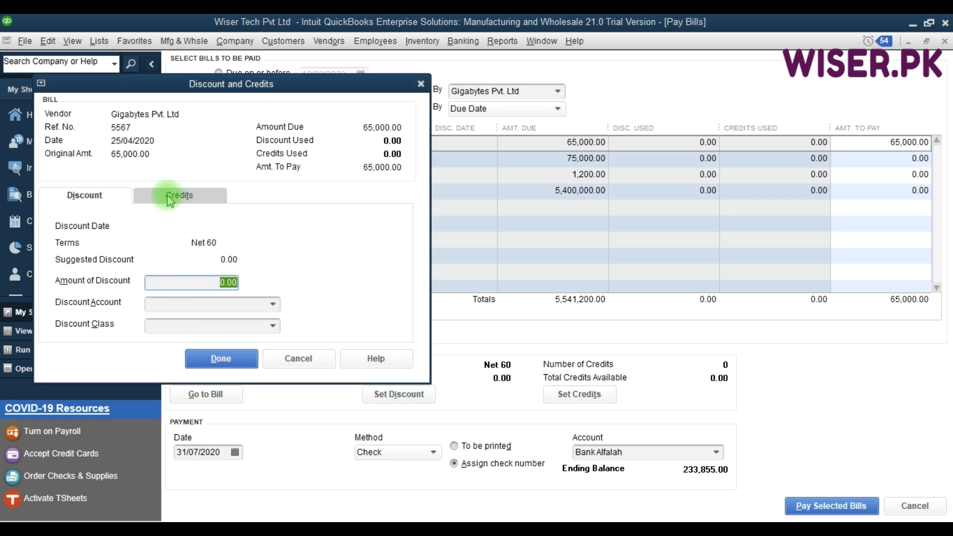
{"action": "left_click", "coordinate": [168, 197]}
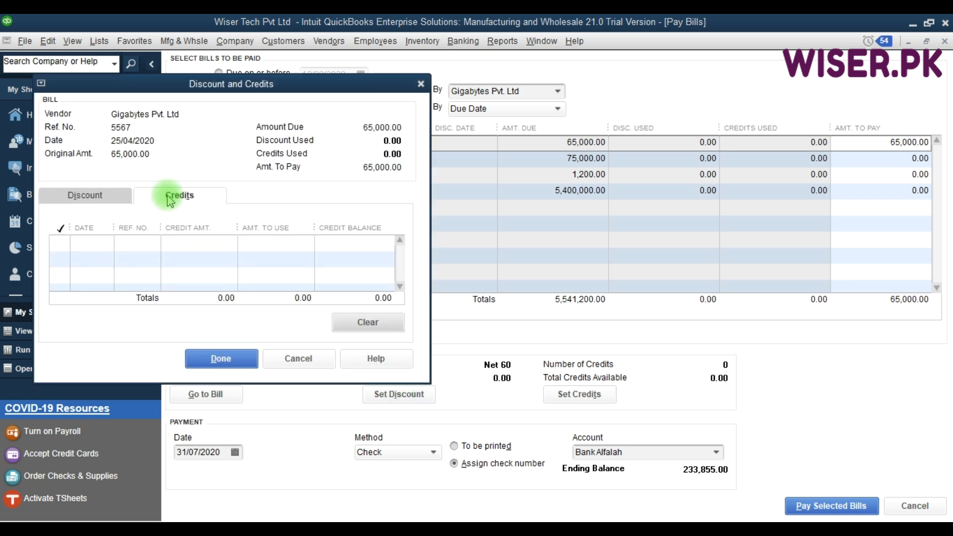
{"action": "left_click", "coordinate": [103, 196]}
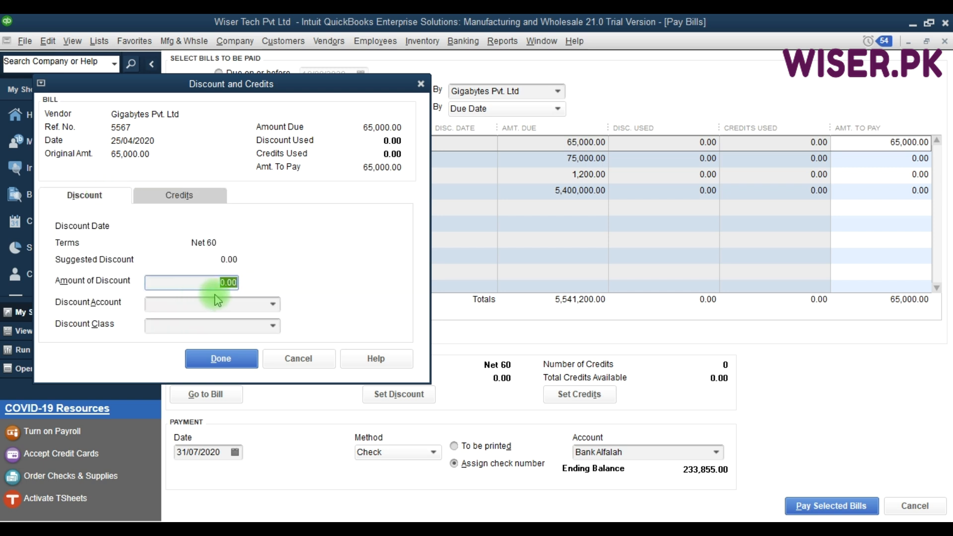
{"action": "type", "text": "50"}
{"action": "key", "text": "Tab"}
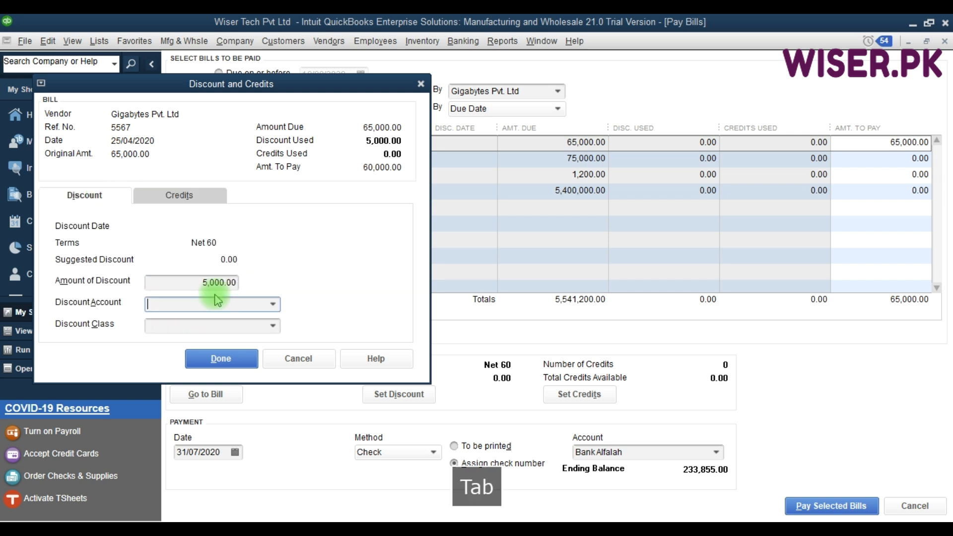
{"action": "left_click", "coordinate": [274, 304]}
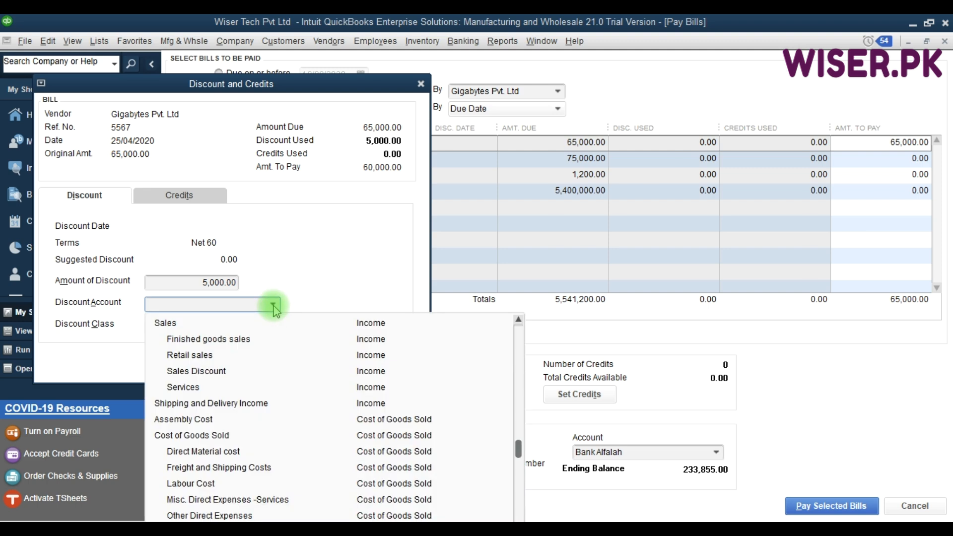
{"action": "type", "text": "oyh"}
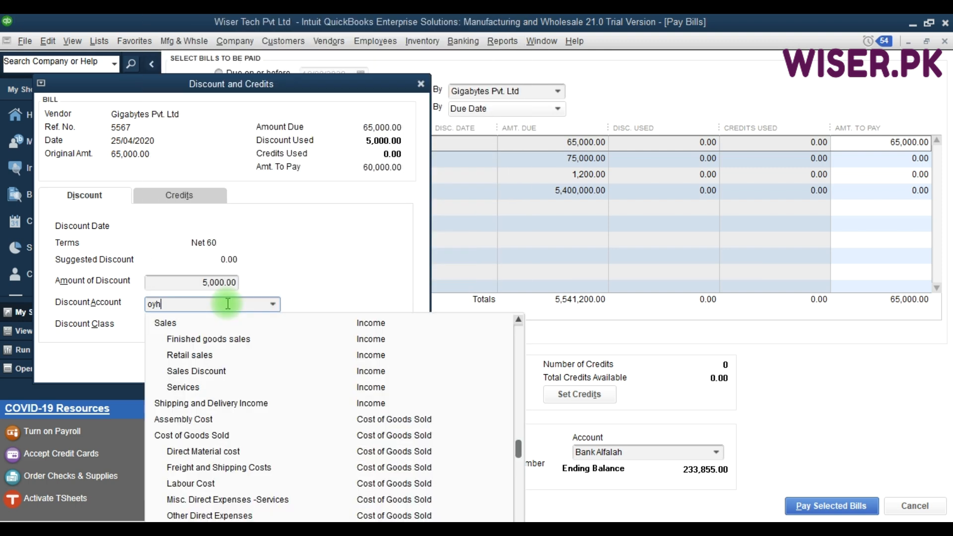
{"action": "key", "text": "BackSpace"}
{"action": "key", "text": "BackSpace"}
{"action": "type", "text": "ther HO Payable"}
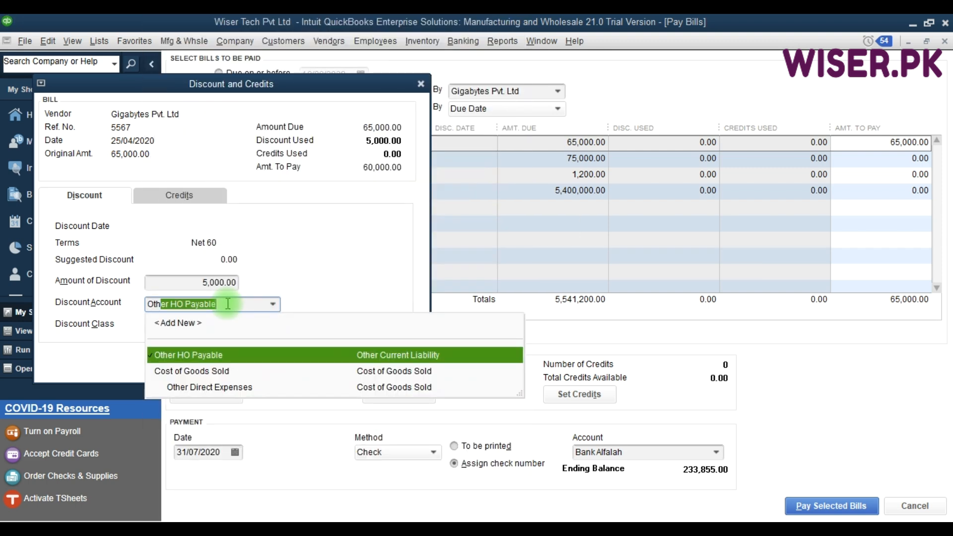
{"action": "key", "text": "F9"}
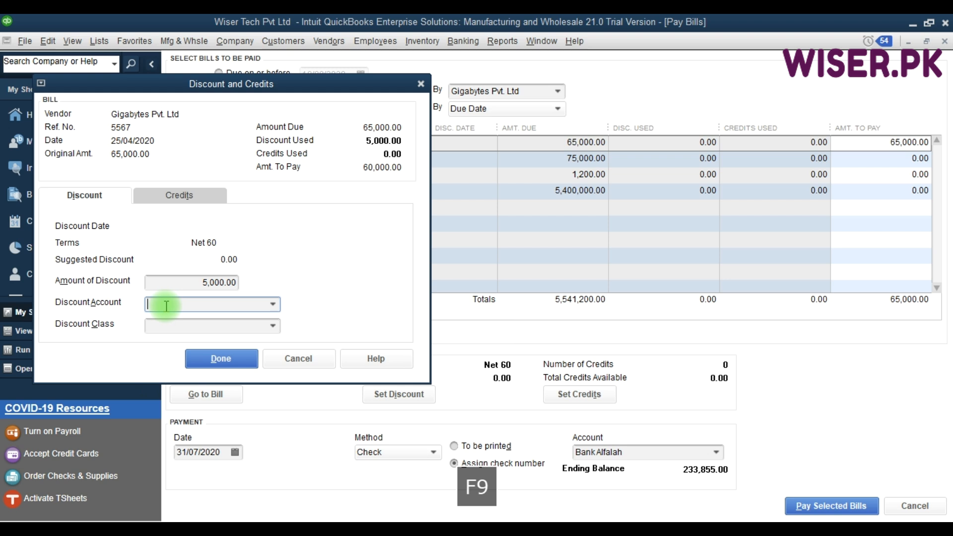
Step: Assign the discount to the Discount Received account and the Assembly class, and apply it to the bill
{"action": "type", "text": "Discount Received"}
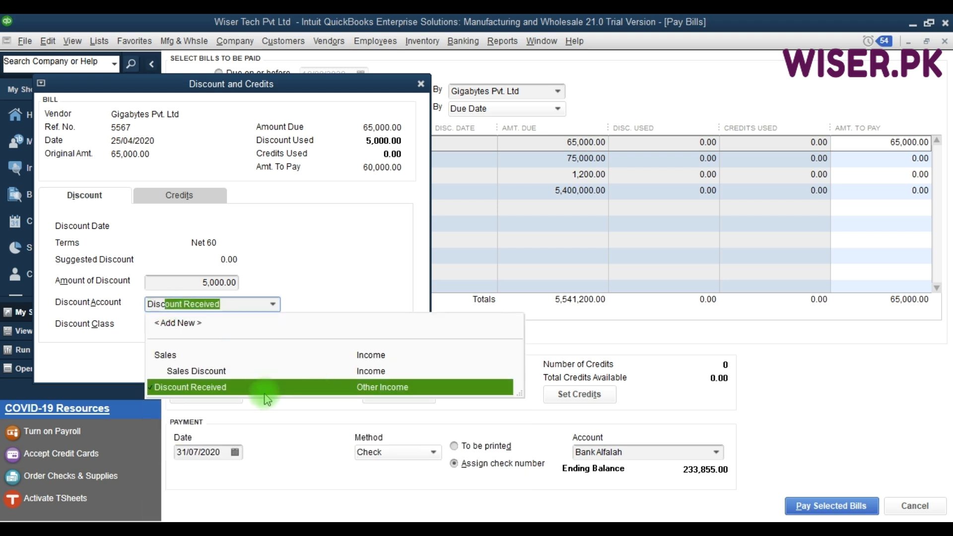
{"action": "left_click", "coordinate": [383, 392]}
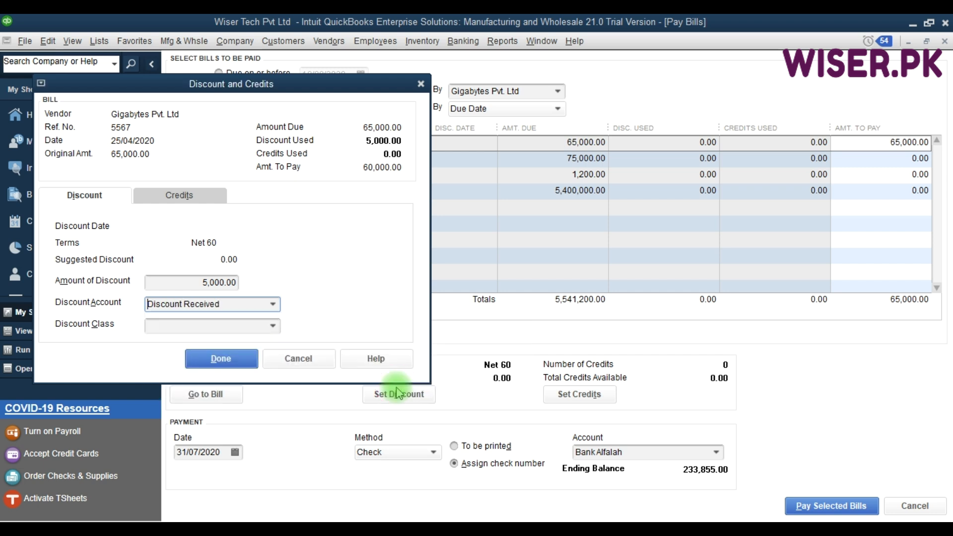
{"action": "left_click", "coordinate": [210, 326]}
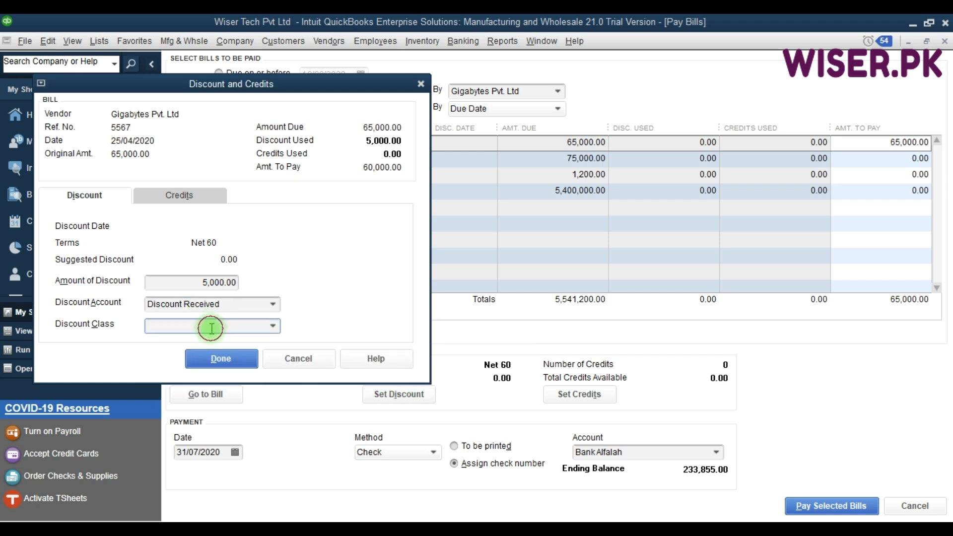
{"action": "left_click", "coordinate": [271, 325]}
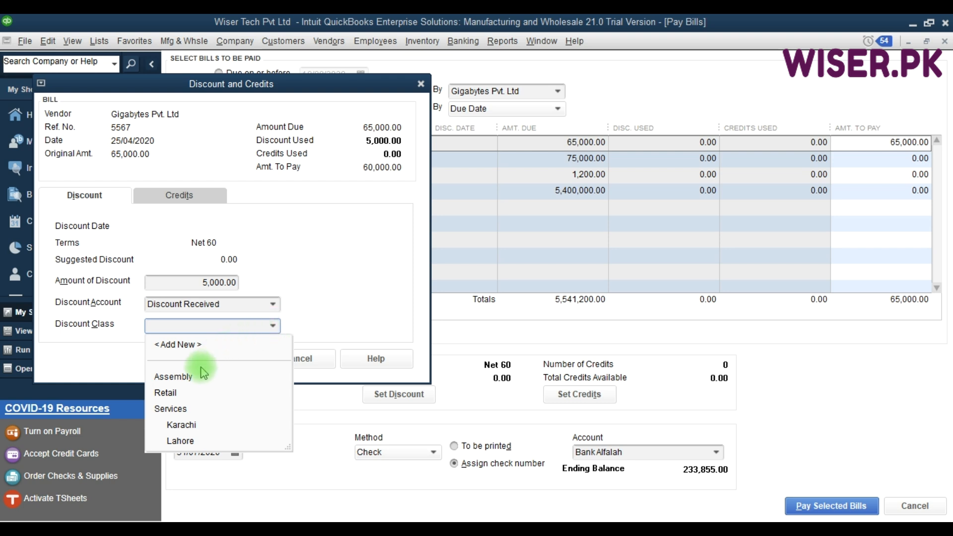
{"action": "left_click", "coordinate": [188, 377]}
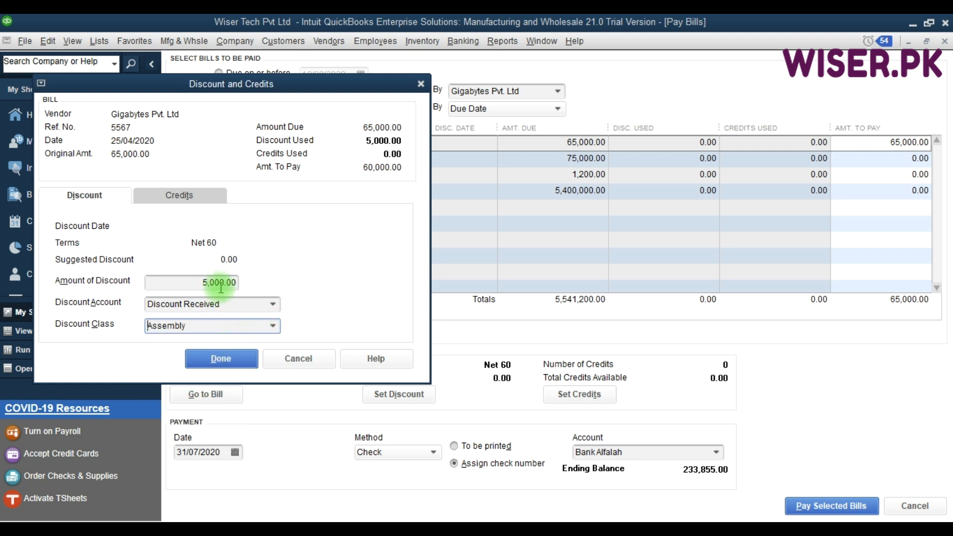
{"action": "left_click", "coordinate": [211, 303]}
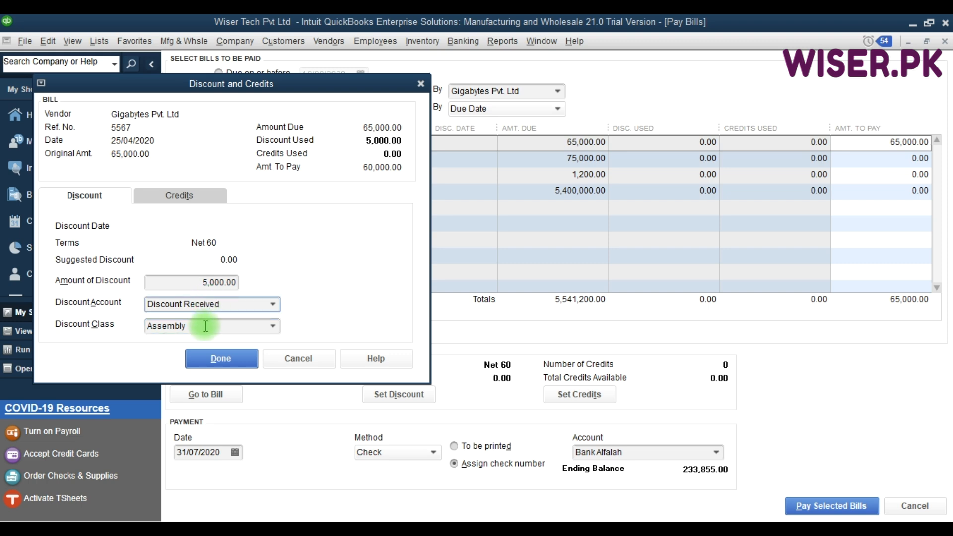
{"action": "left_click", "coordinate": [206, 326]}
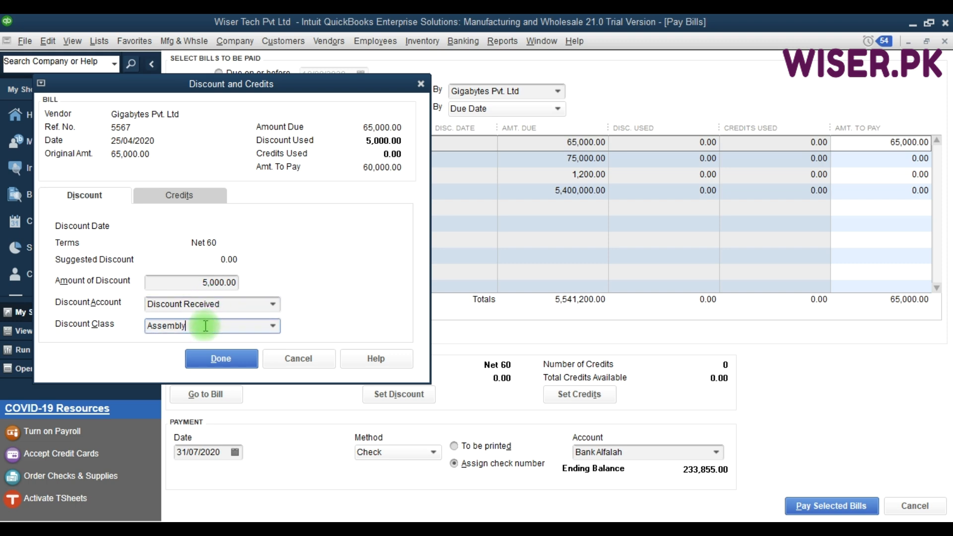
{"action": "left_click", "coordinate": [215, 369]}
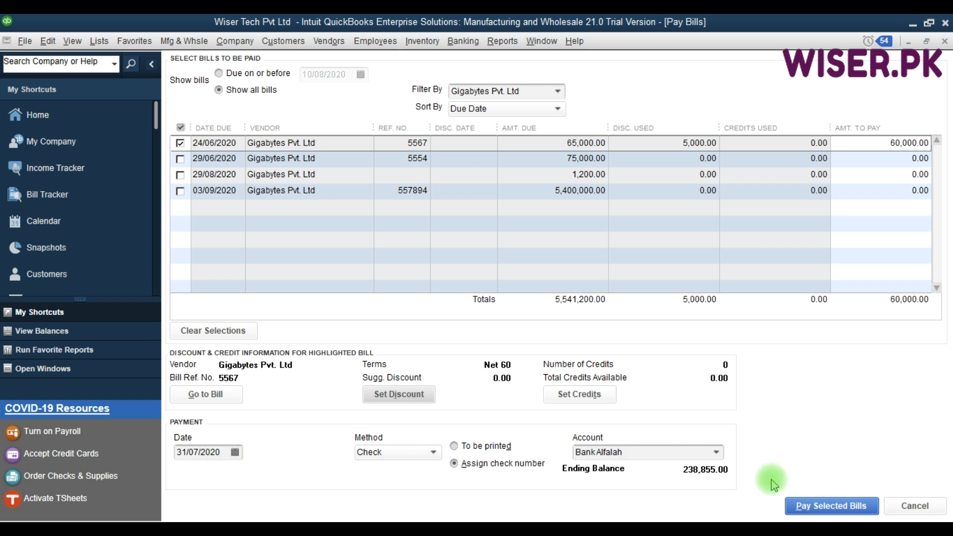
Step: Pay the selected Gigabytes bill with an automatically assigned check number and close the payment summary
{"action": "left_click", "coordinate": [800, 505]}
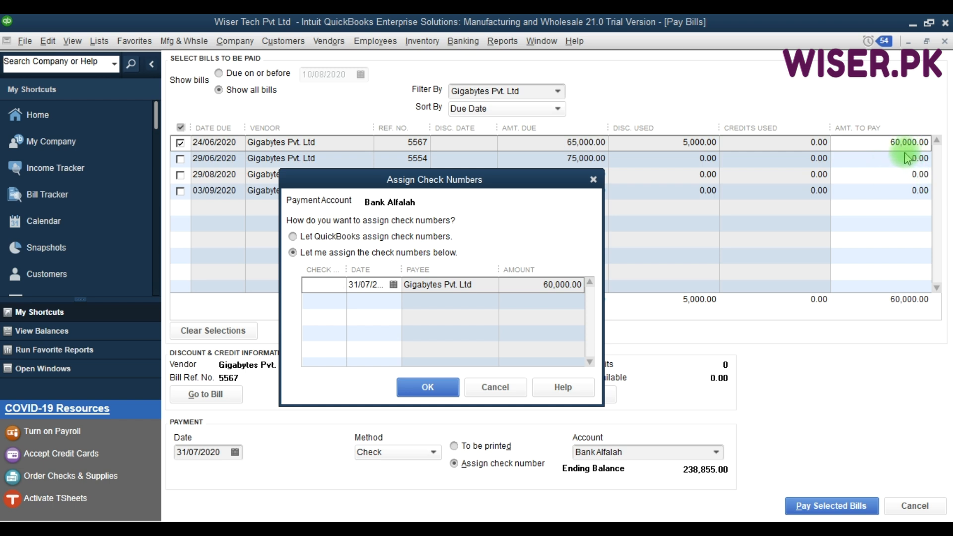
{"action": "left_click", "coordinate": [311, 238]}
{"action": "left_click", "coordinate": [425, 388]}
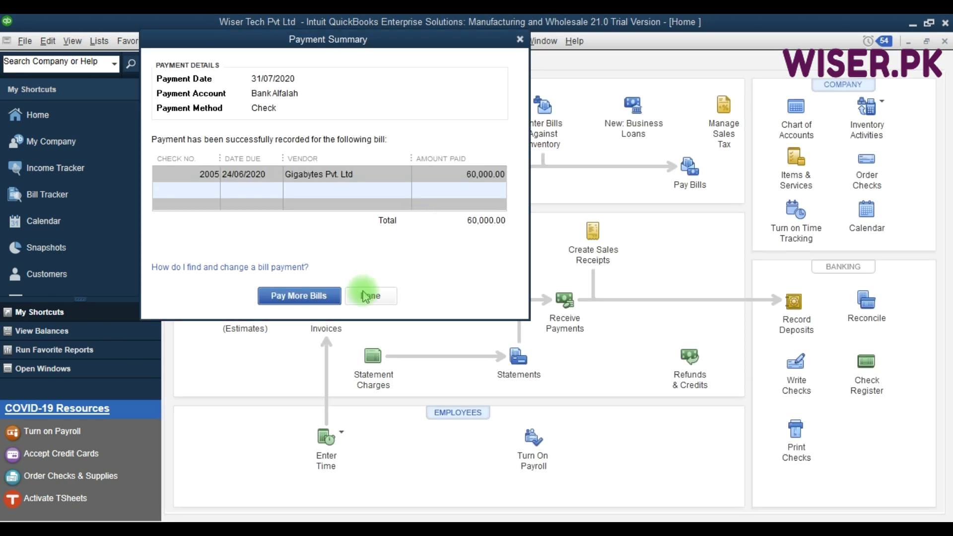
{"action": "left_click", "coordinate": [364, 297]}
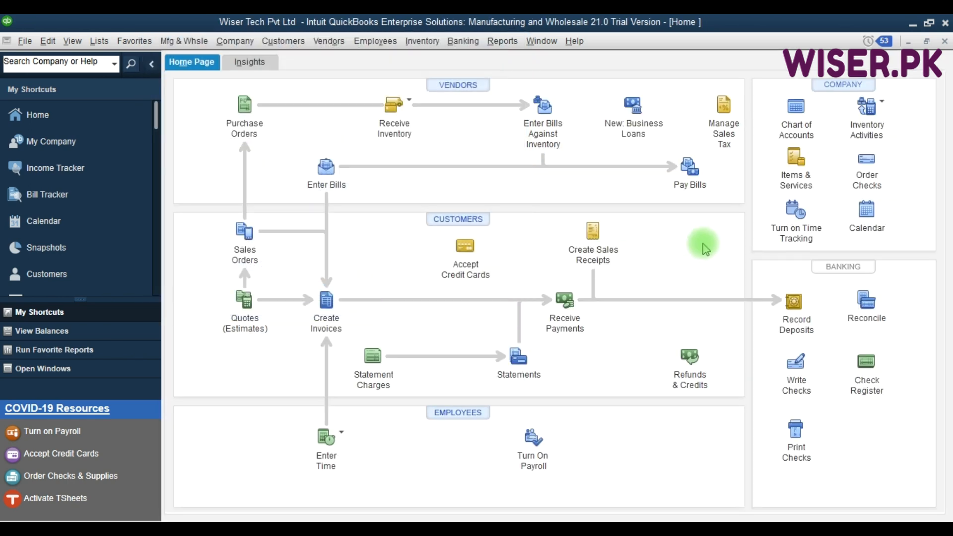
Step: Reopen Pay Bills, mark the three remaining Gigabytes Pvt. Ltd bills for payment, and leave without paying them
{"action": "key", "text": "F9"}
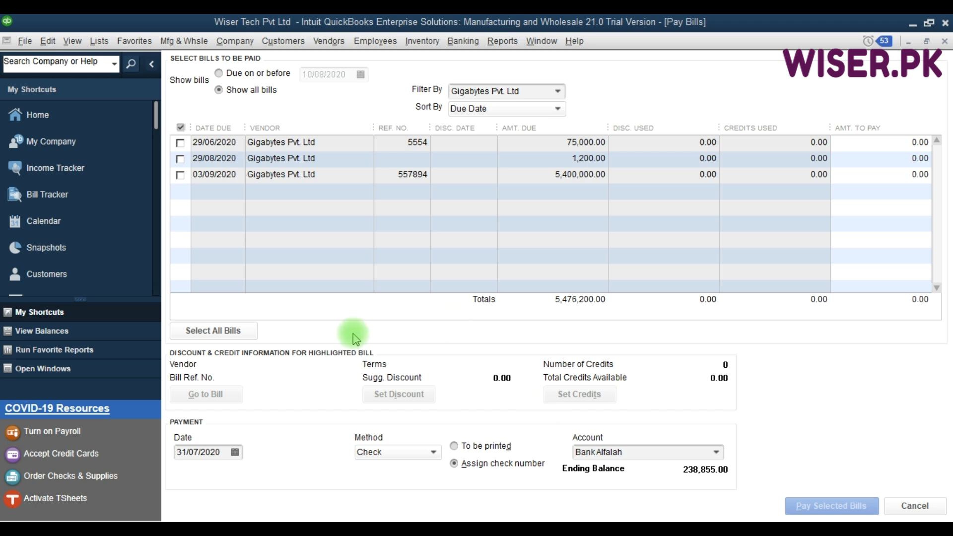
{"action": "left_click", "coordinate": [180, 143]}
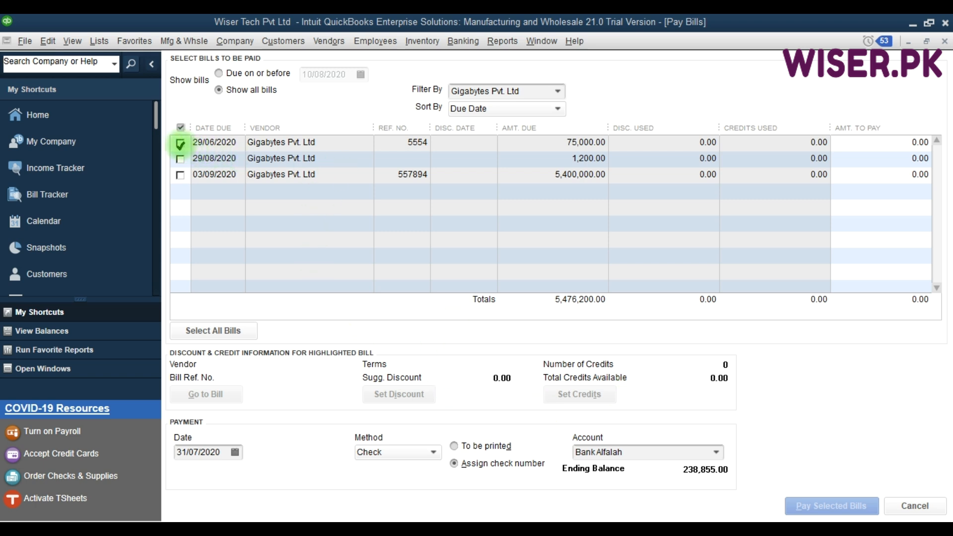
{"action": "left_click", "coordinate": [180, 159]}
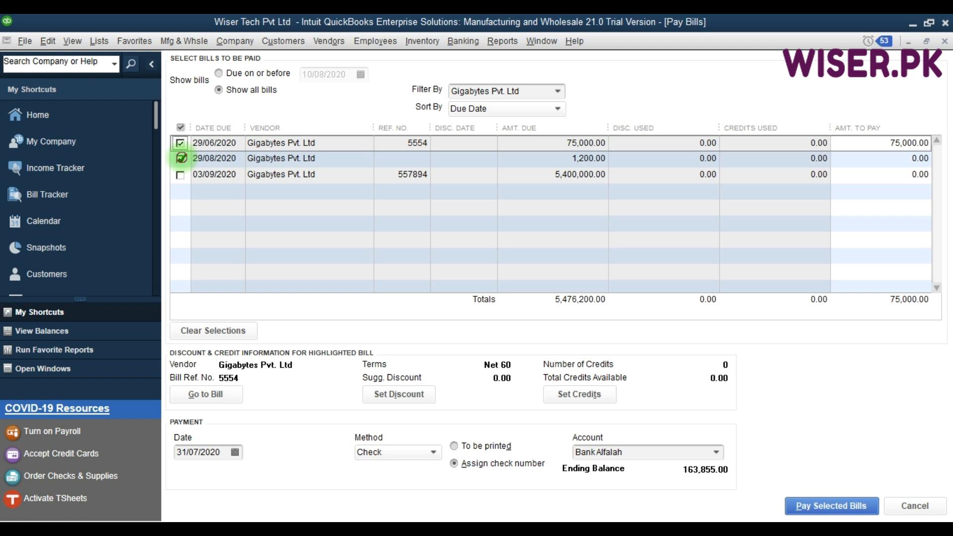
{"action": "left_click", "coordinate": [180, 174]}
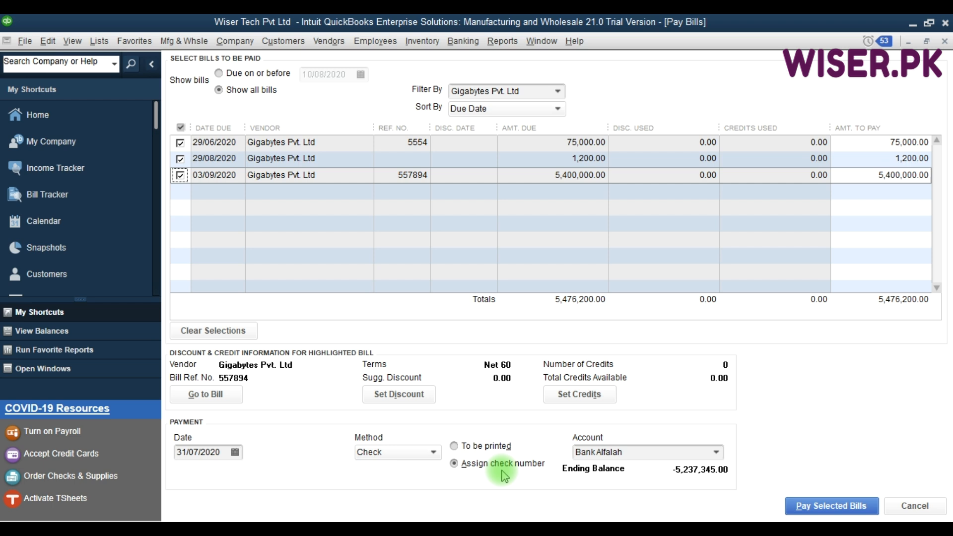
{"action": "key", "text": "Escape"}
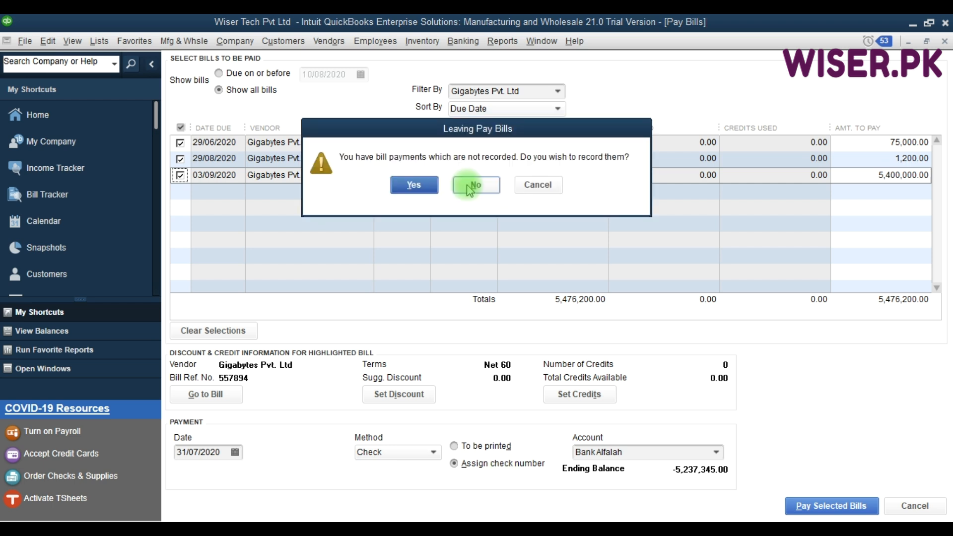